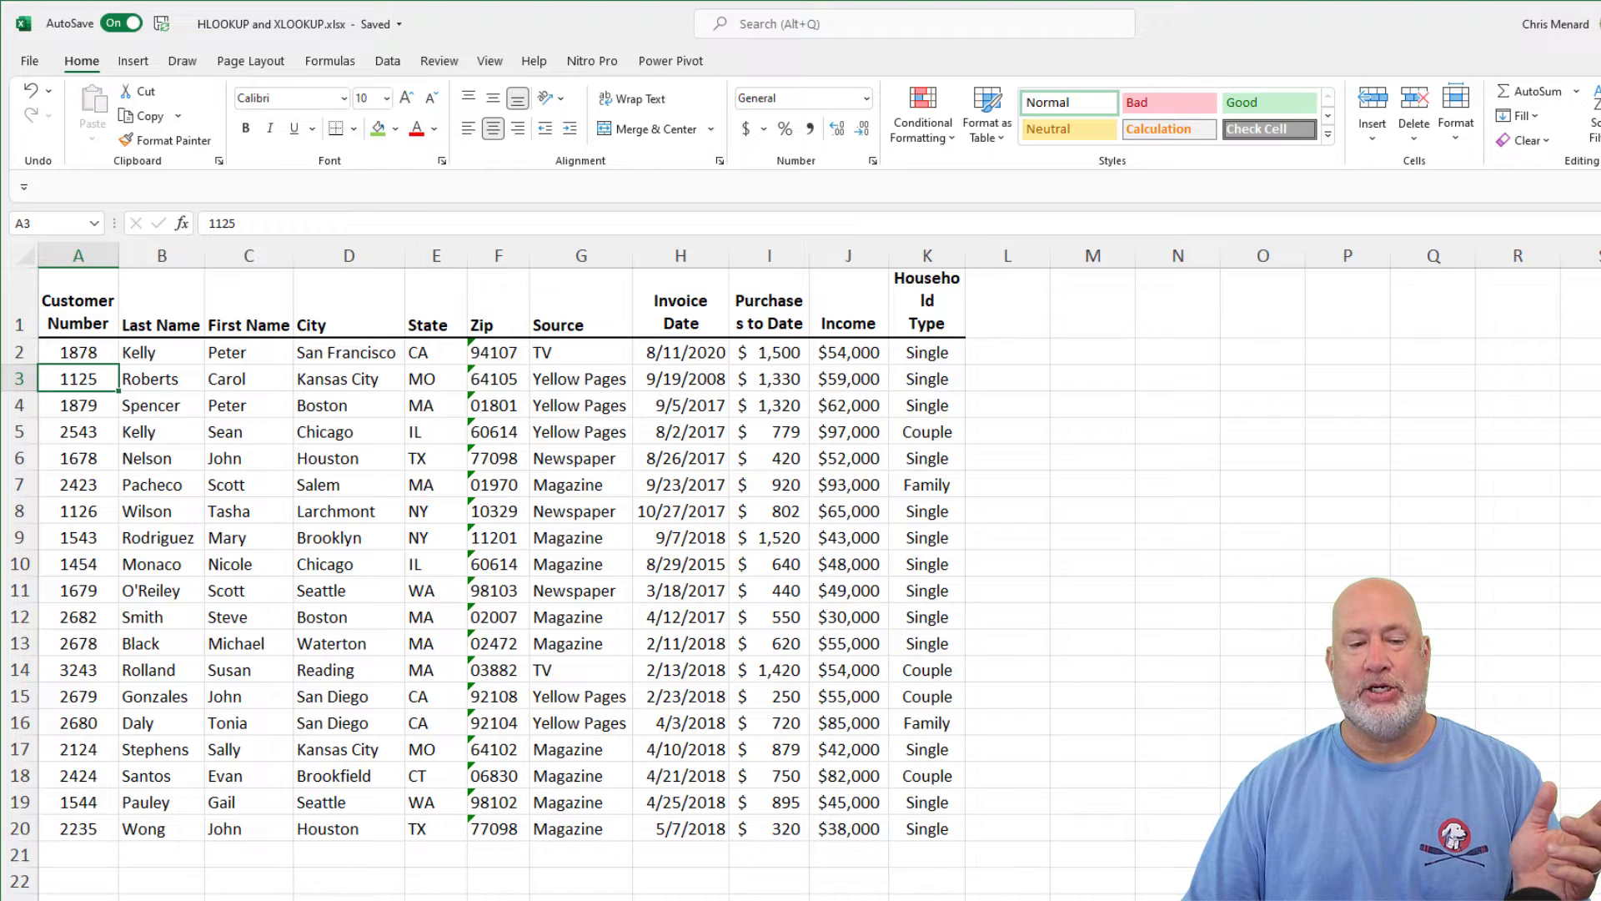
- Switch to the quarterly profit worksheet and examine the Region choices in B5 and the result cells beside it
key("ctrl+Page_Down")
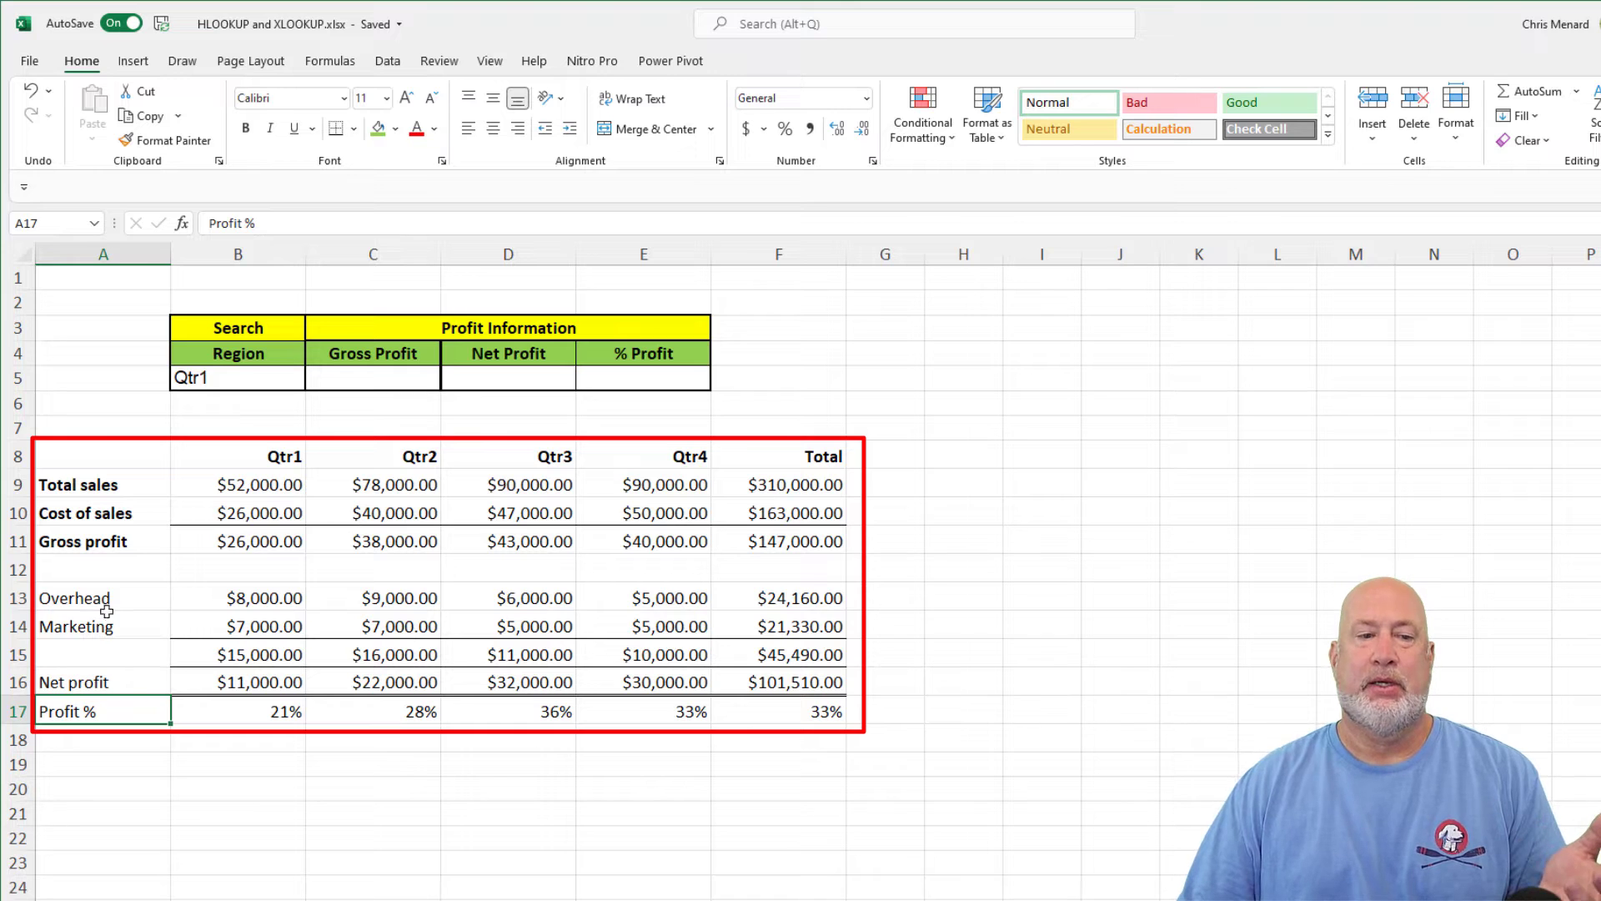
left_click(254, 383)
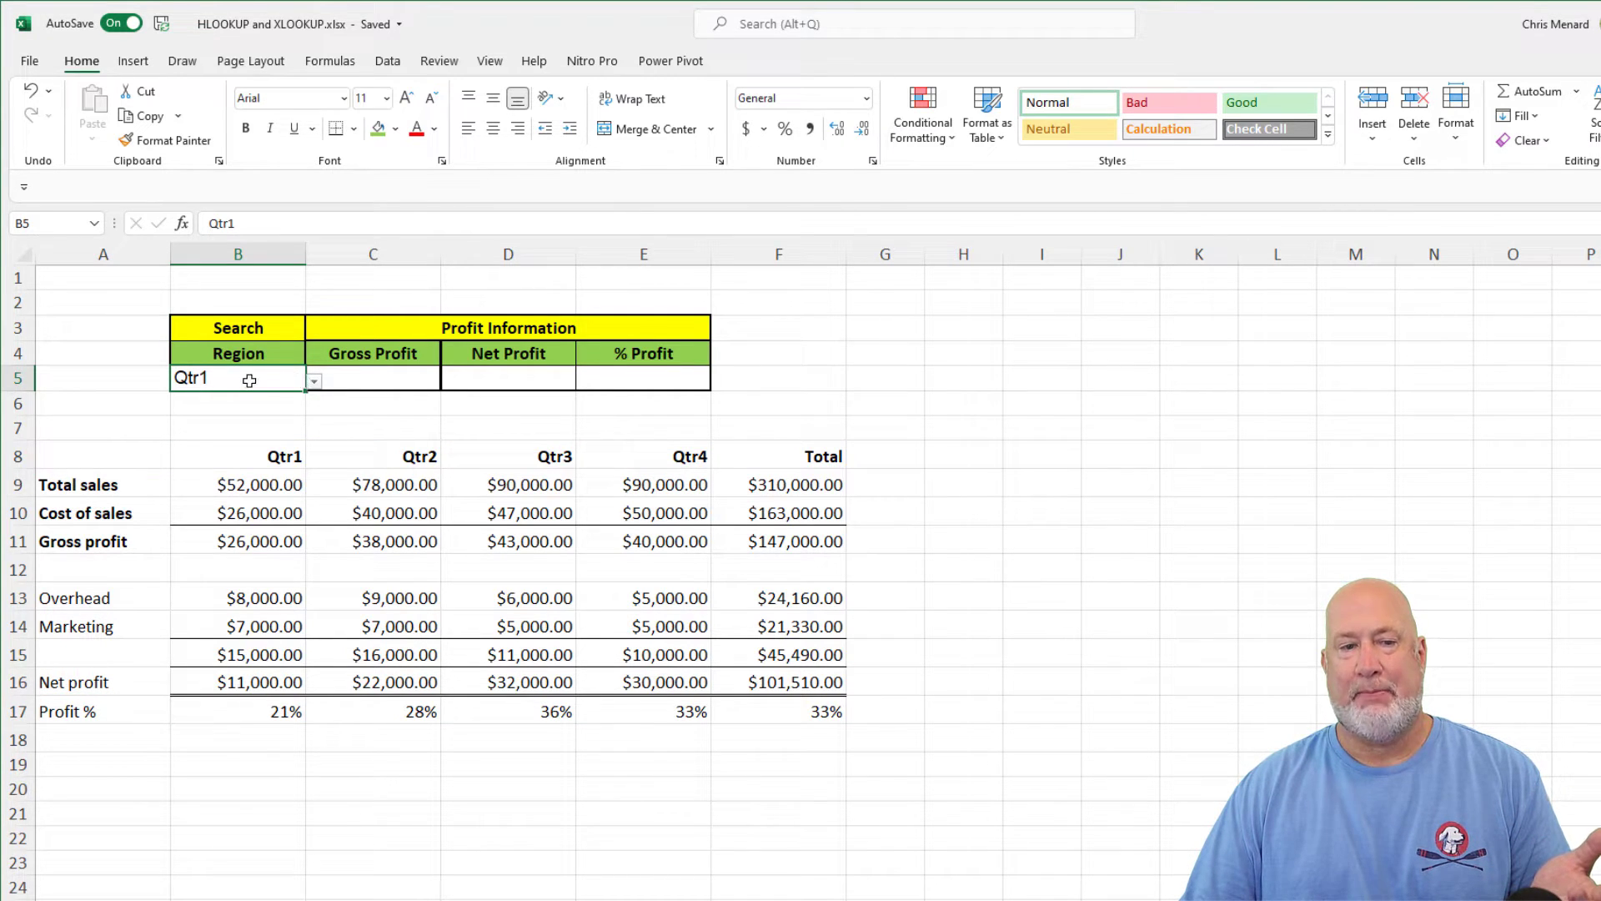
left_click(314, 383)
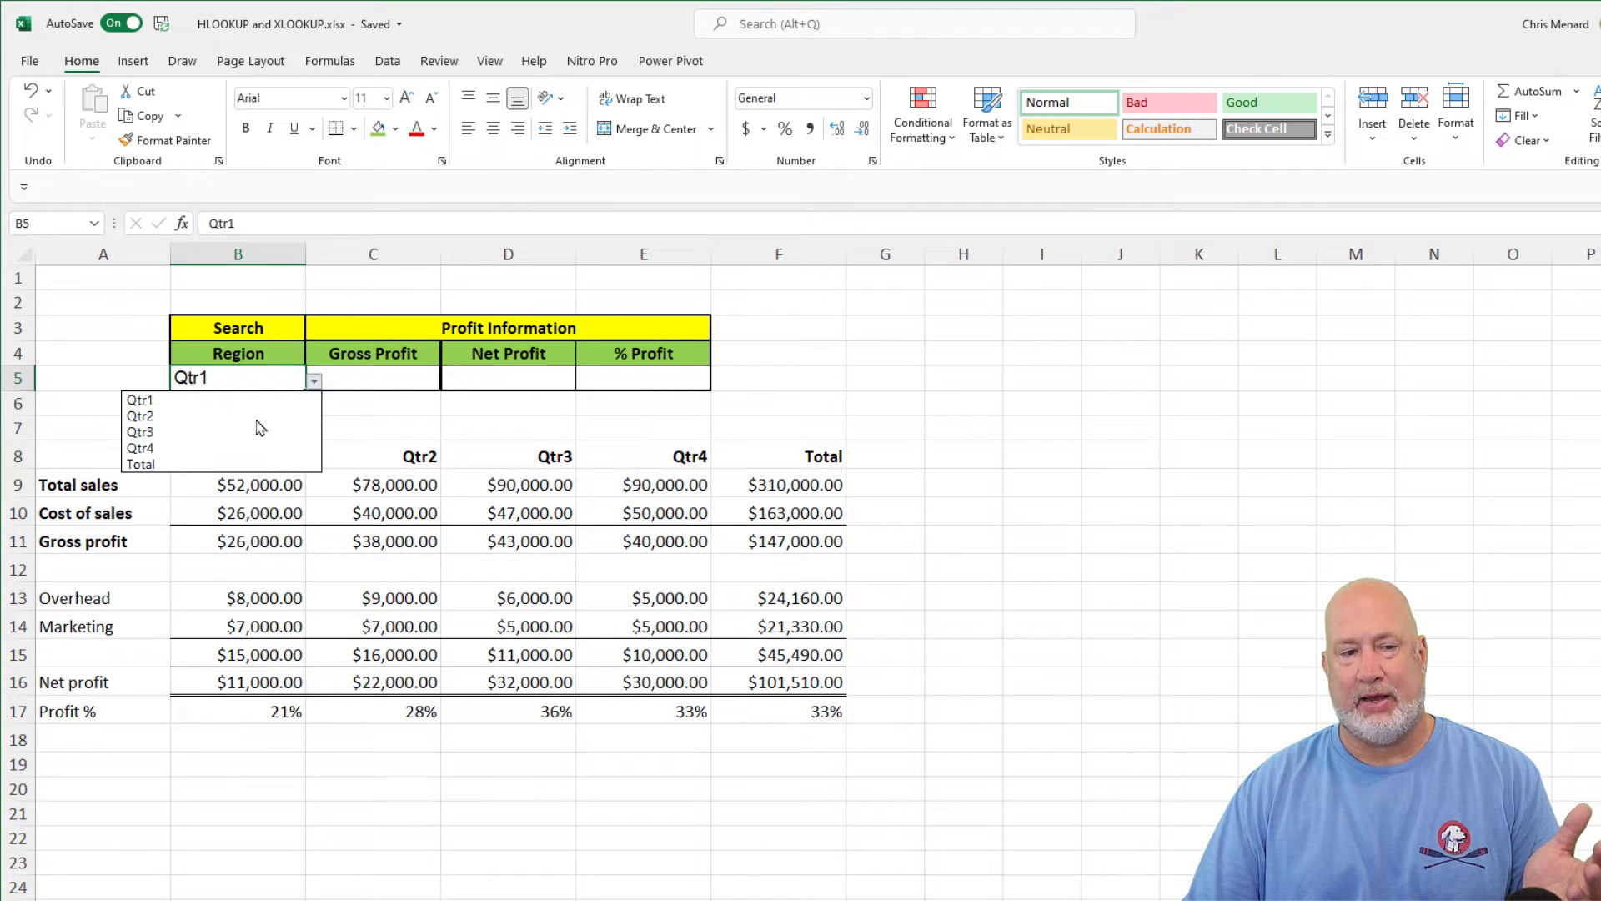
left_click(377, 383)
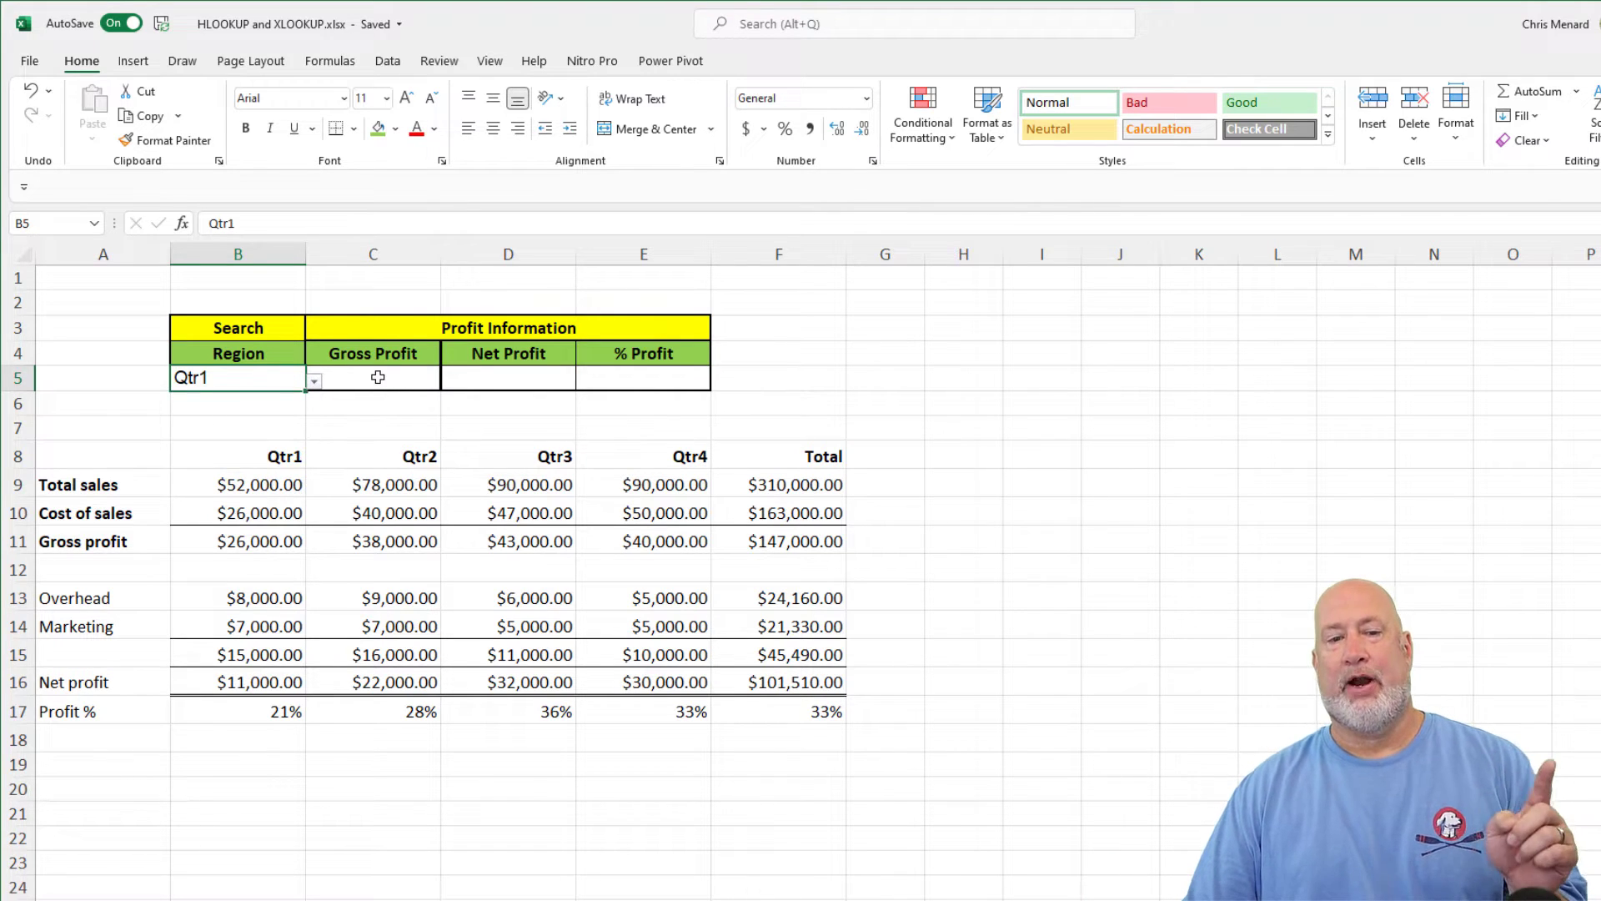
left_click(485, 378)
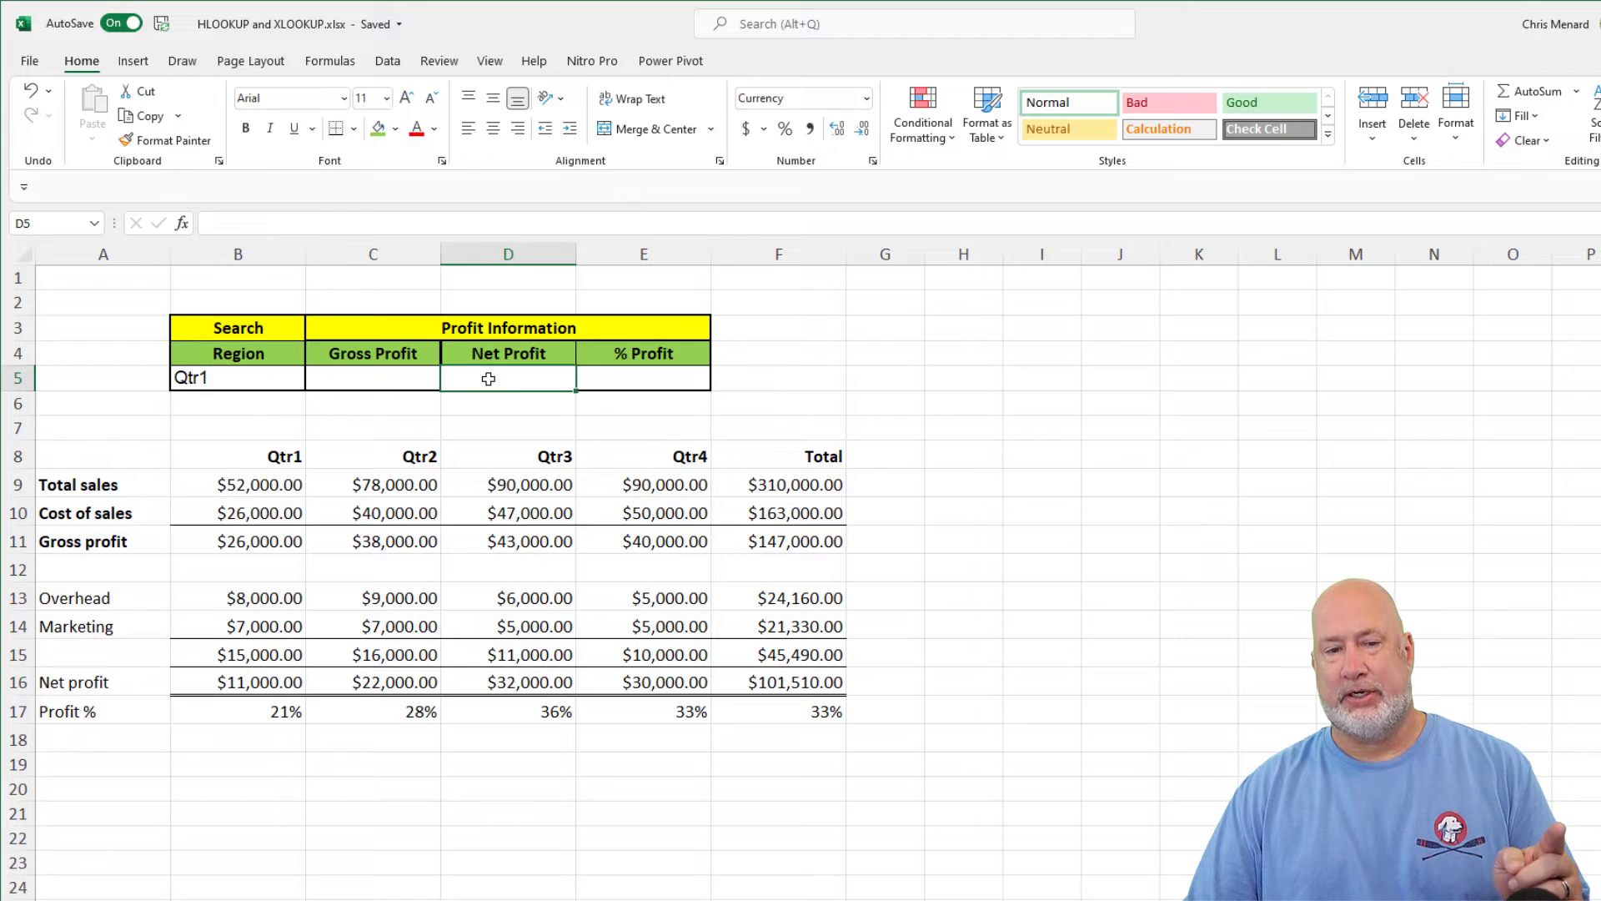
left_click(610, 385)
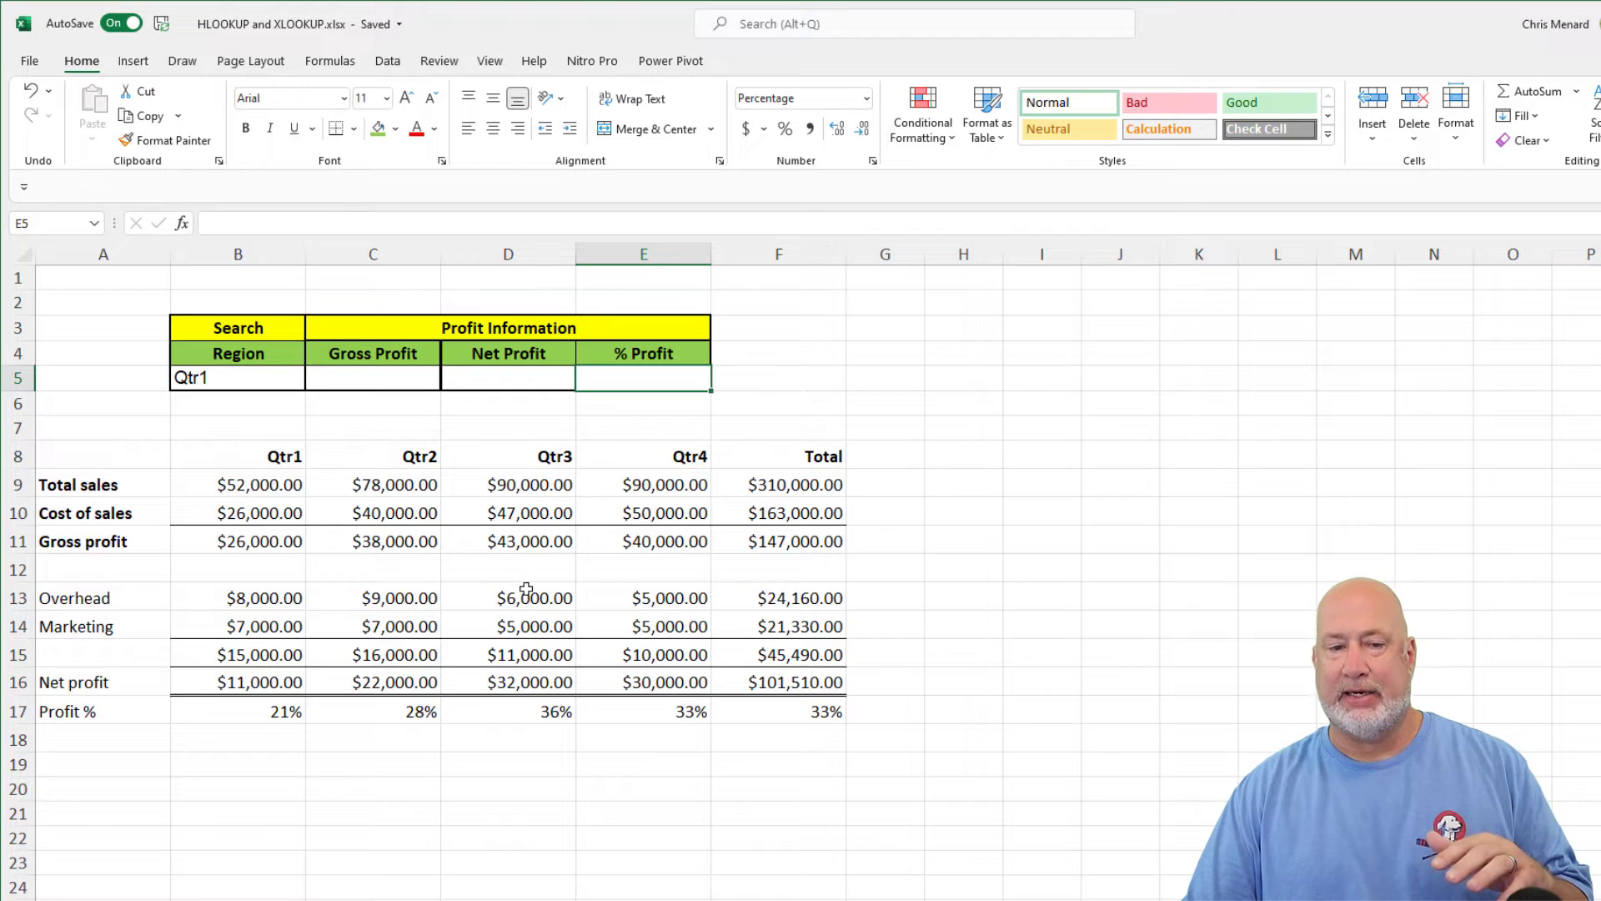
- Widen column C and start an HLOOKUP formula in C5 with lookup value B5 and table array A8:F17
left_click(410, 382)
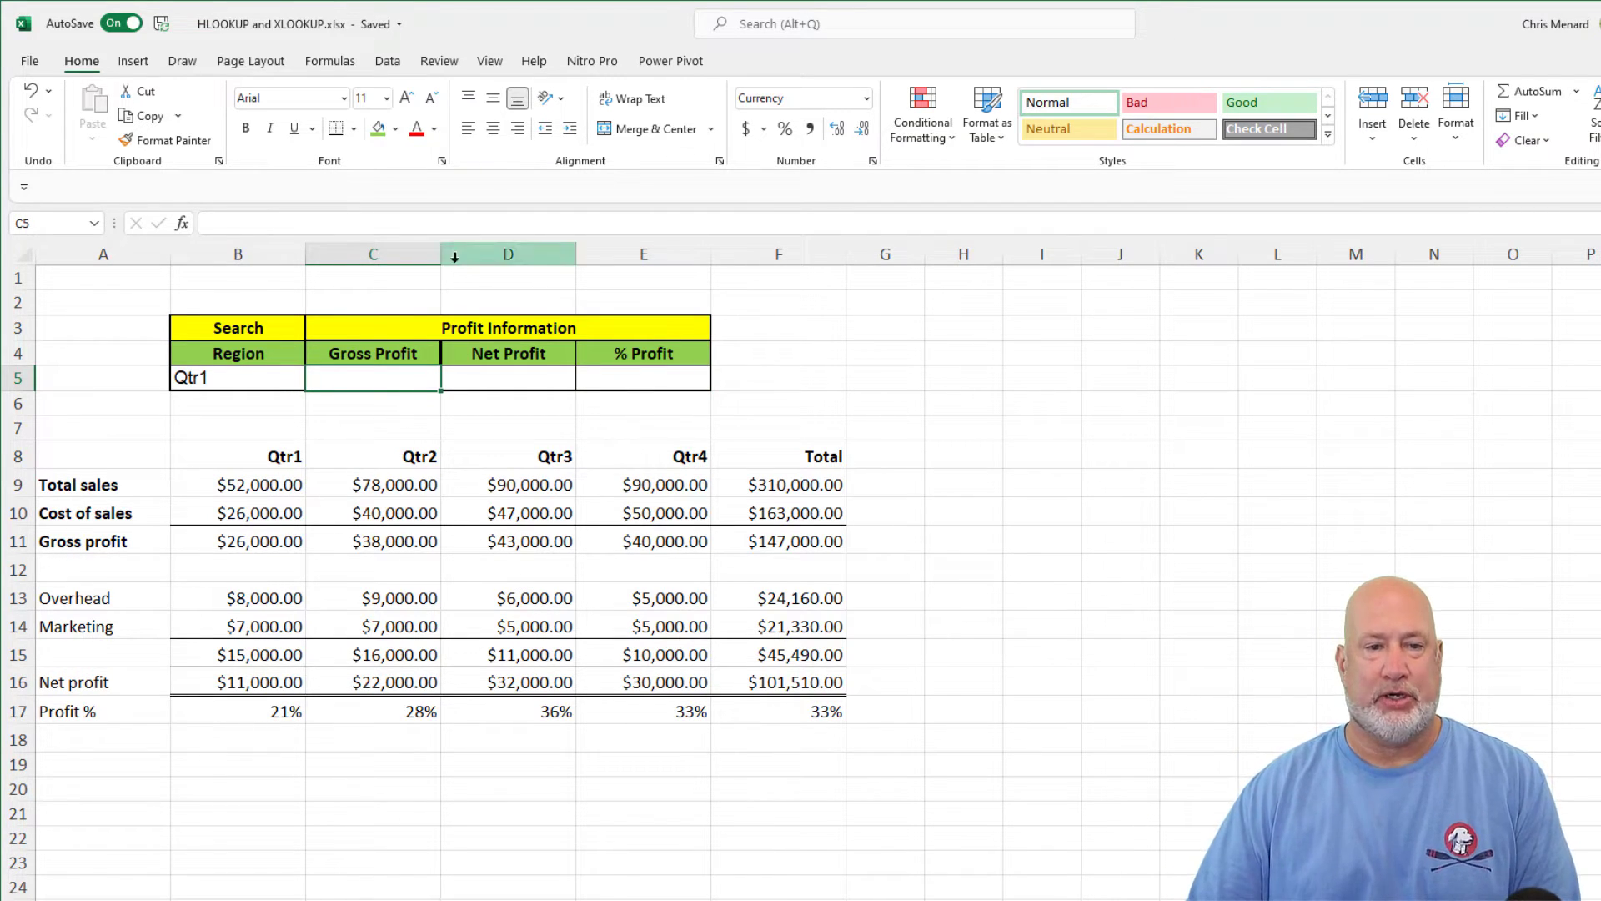
left_click_drag(440, 253, 499, 254)
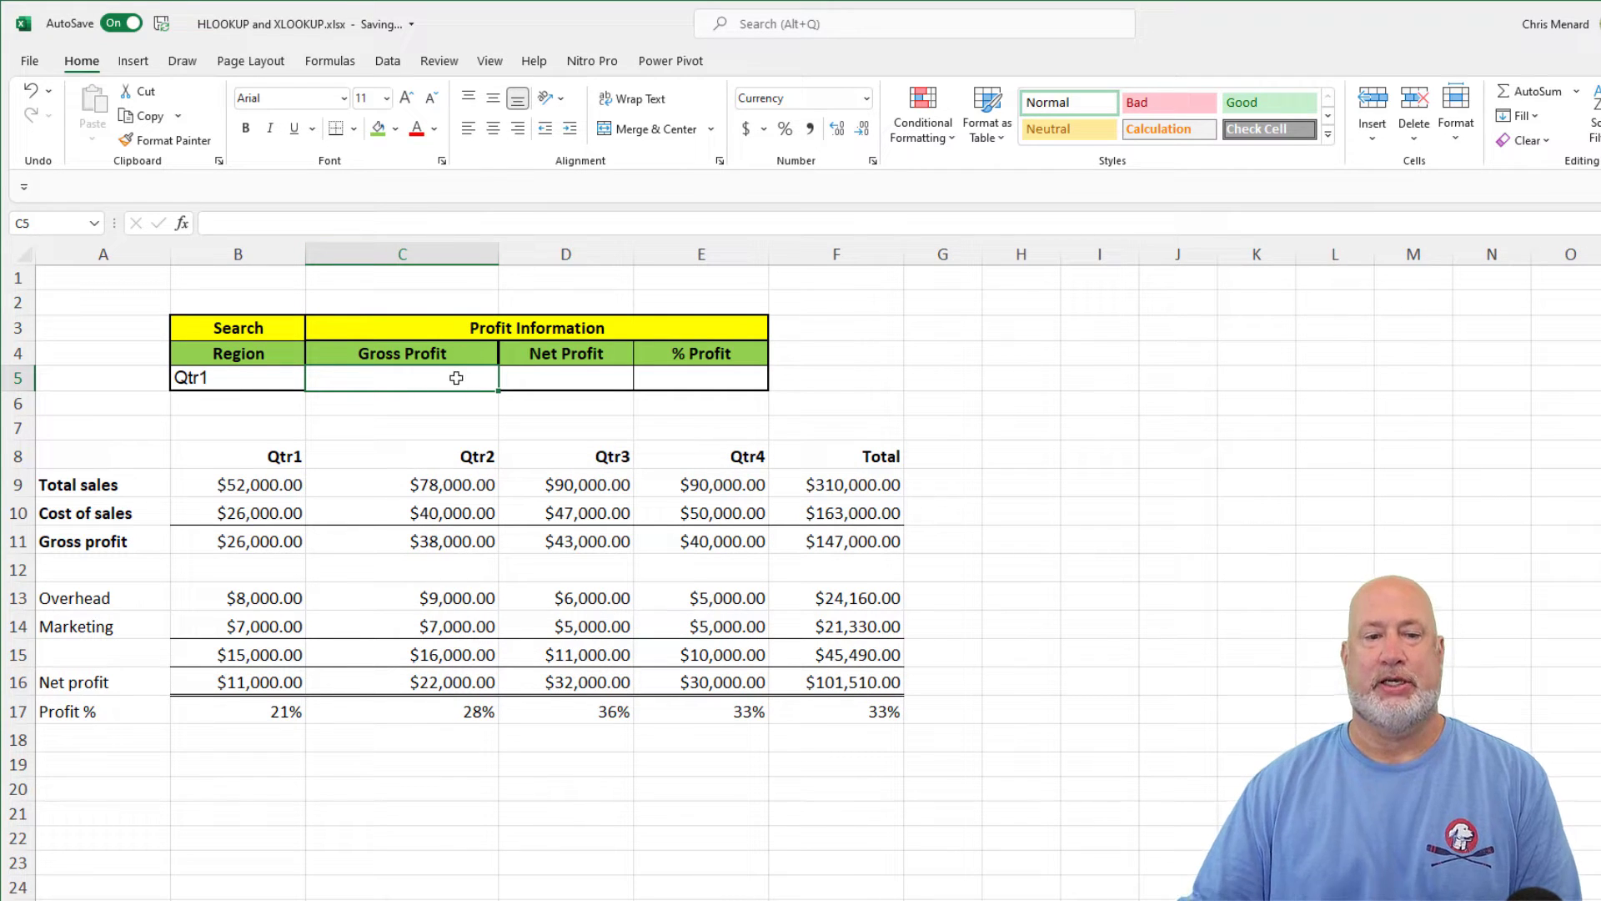
type("=hl")
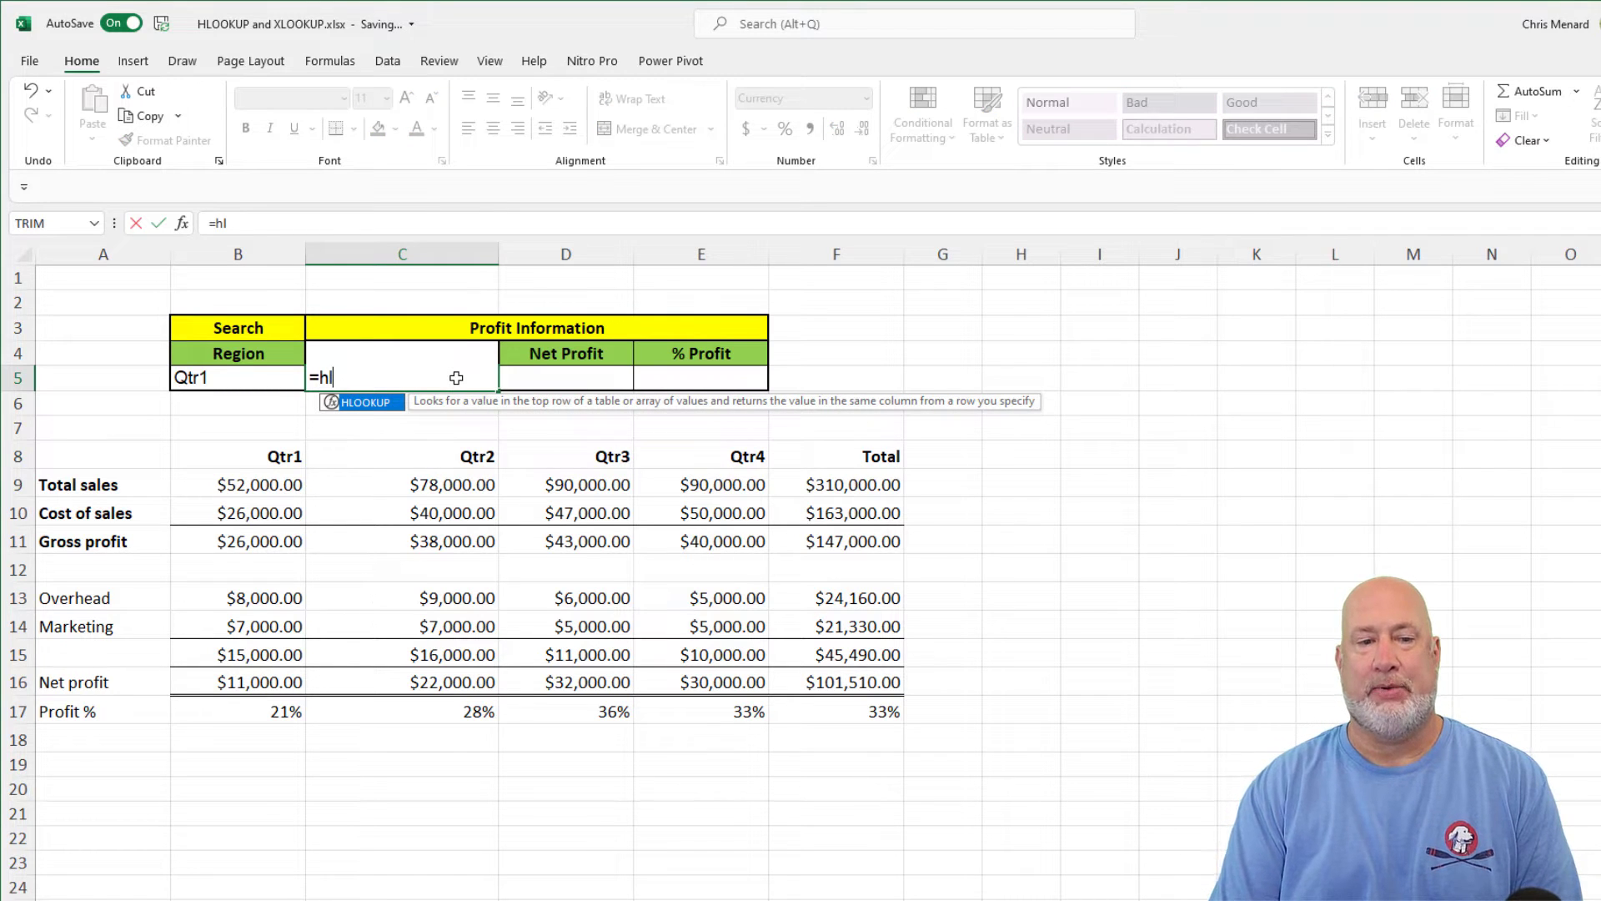
key("Tab")
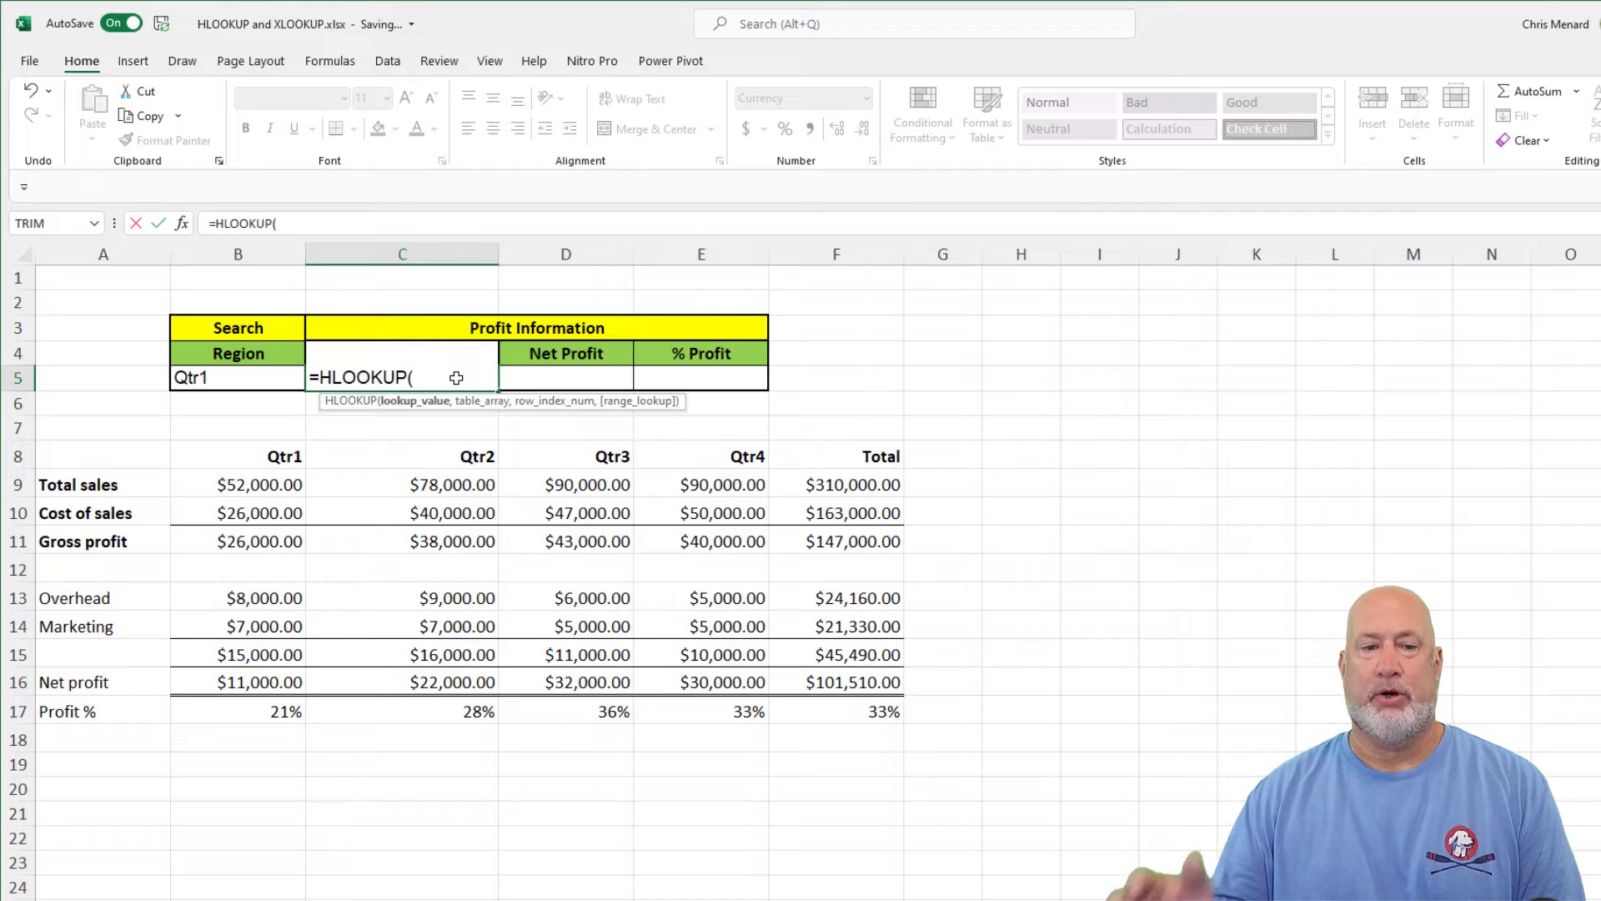
left_click(232, 376)
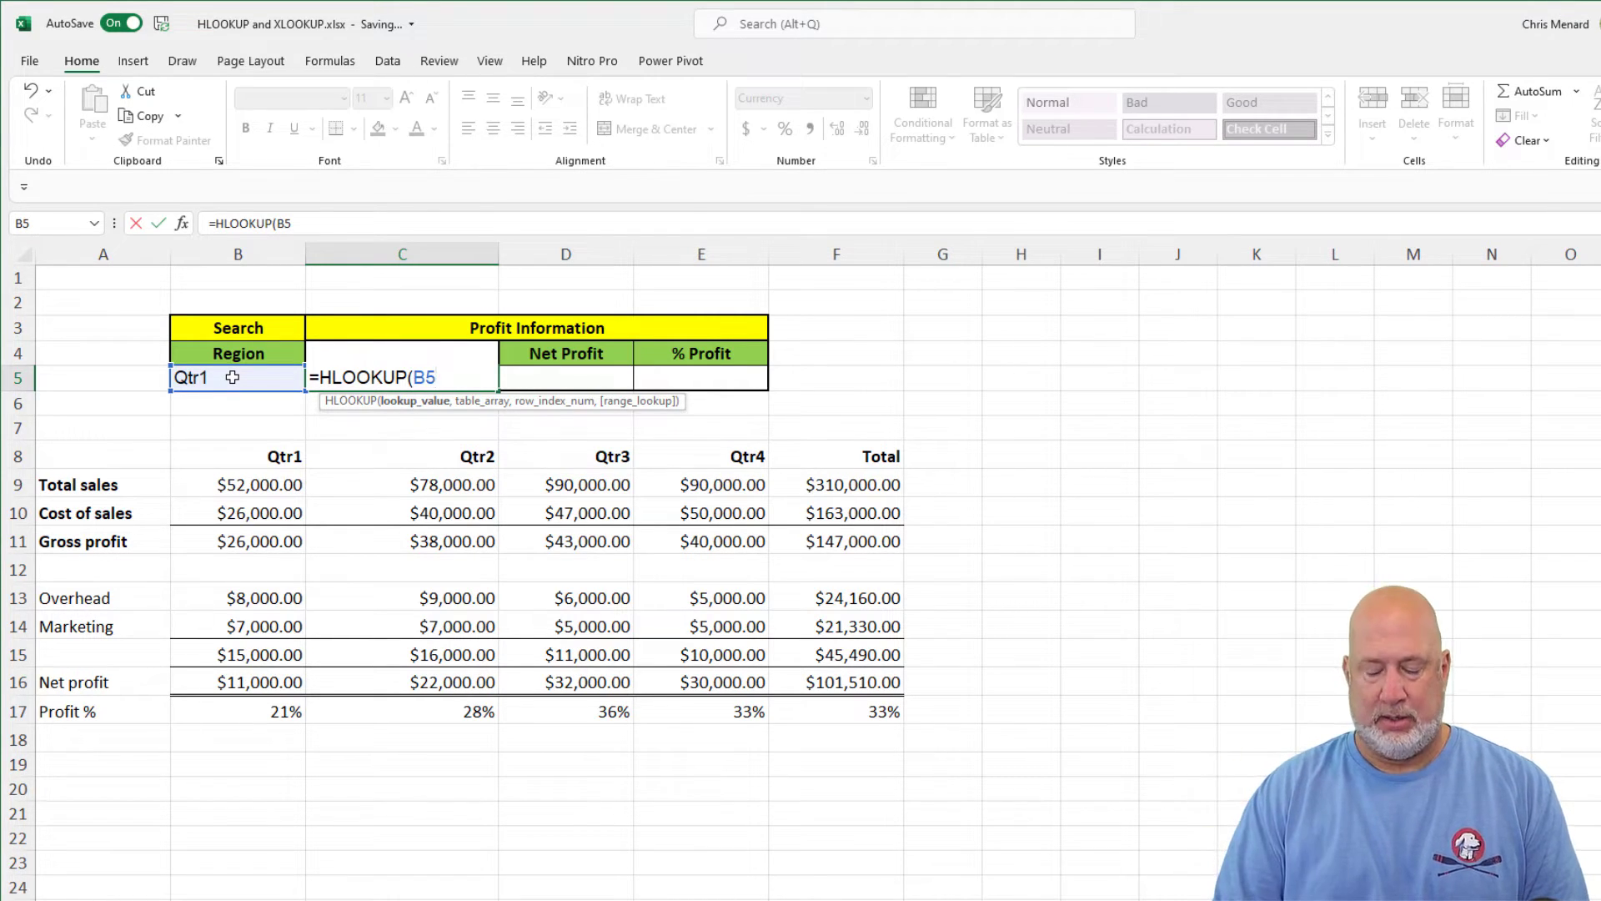
type(",")
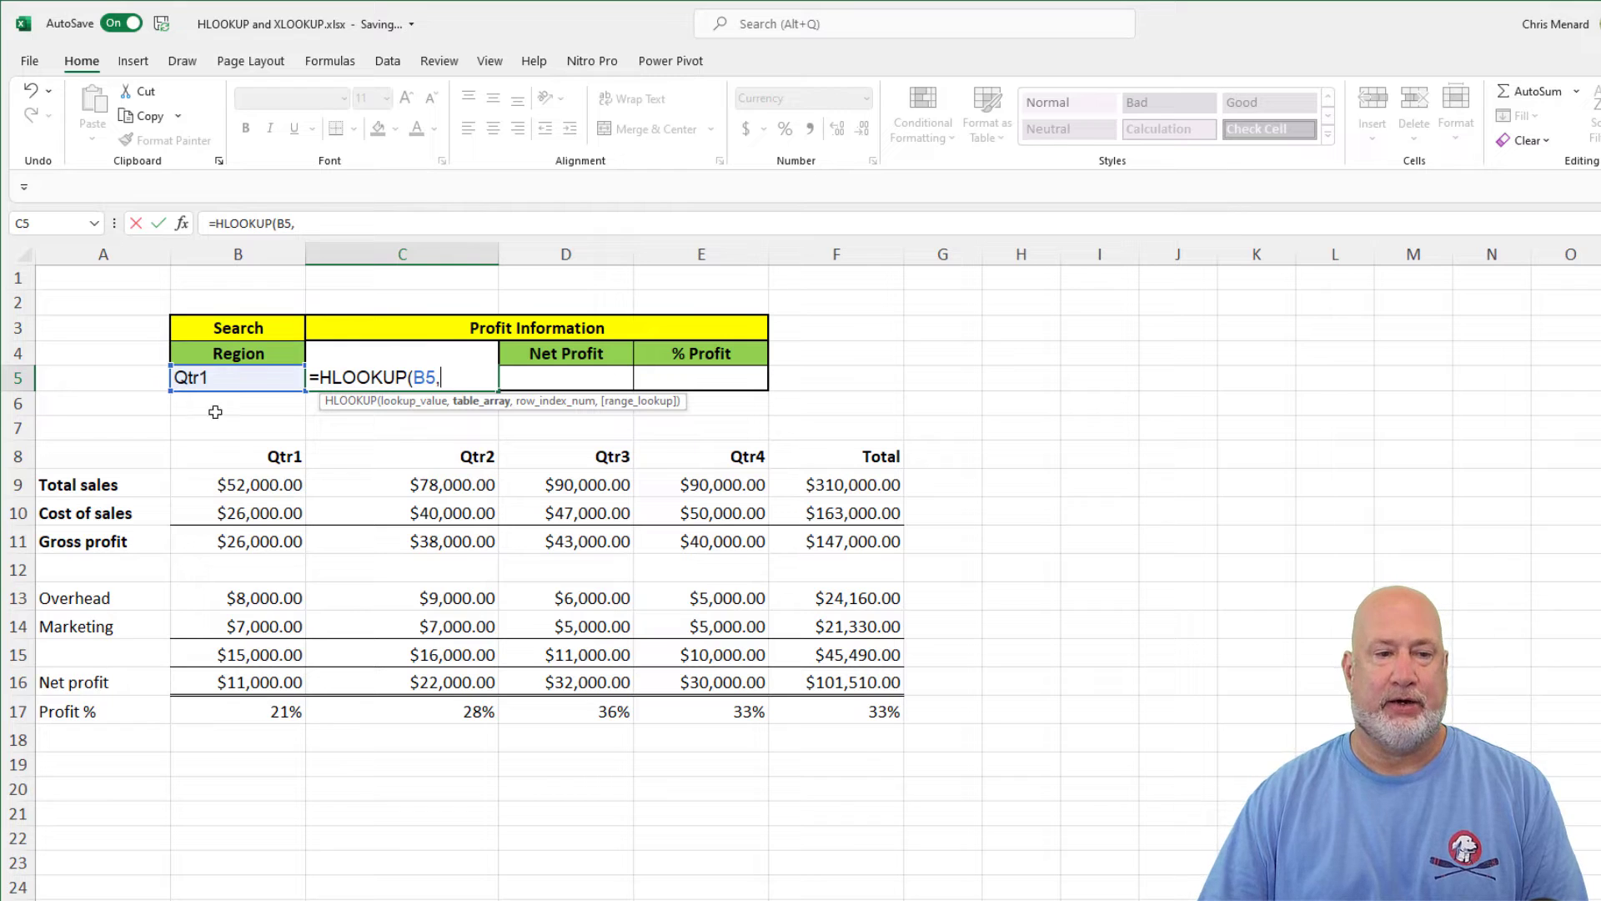
left_click_drag(129, 458, 813, 708)
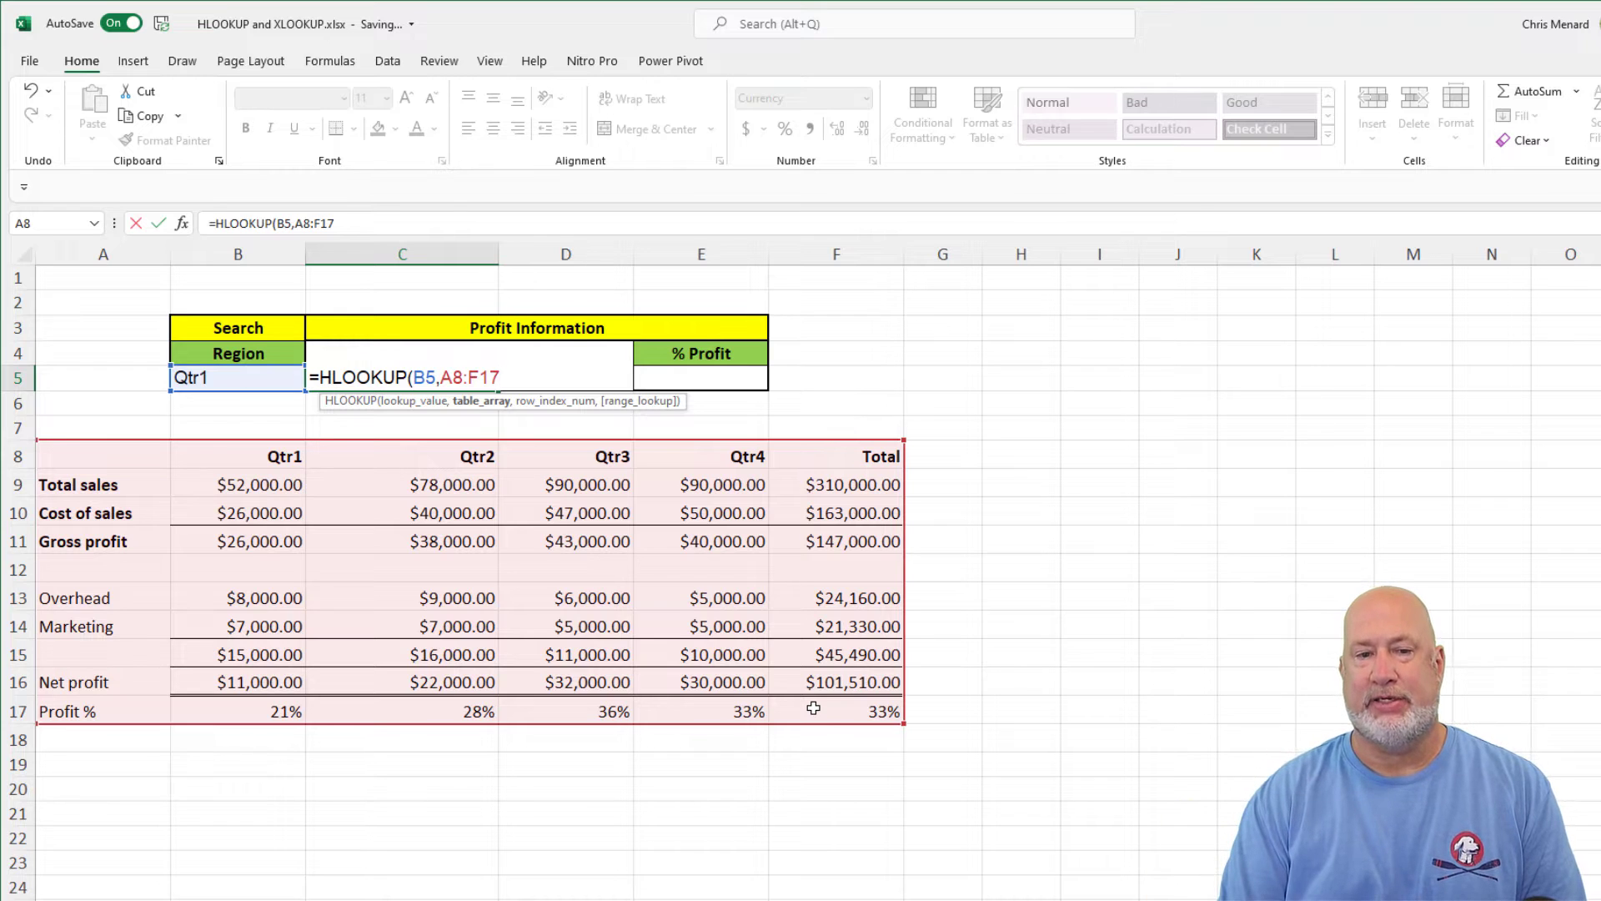
type(",")
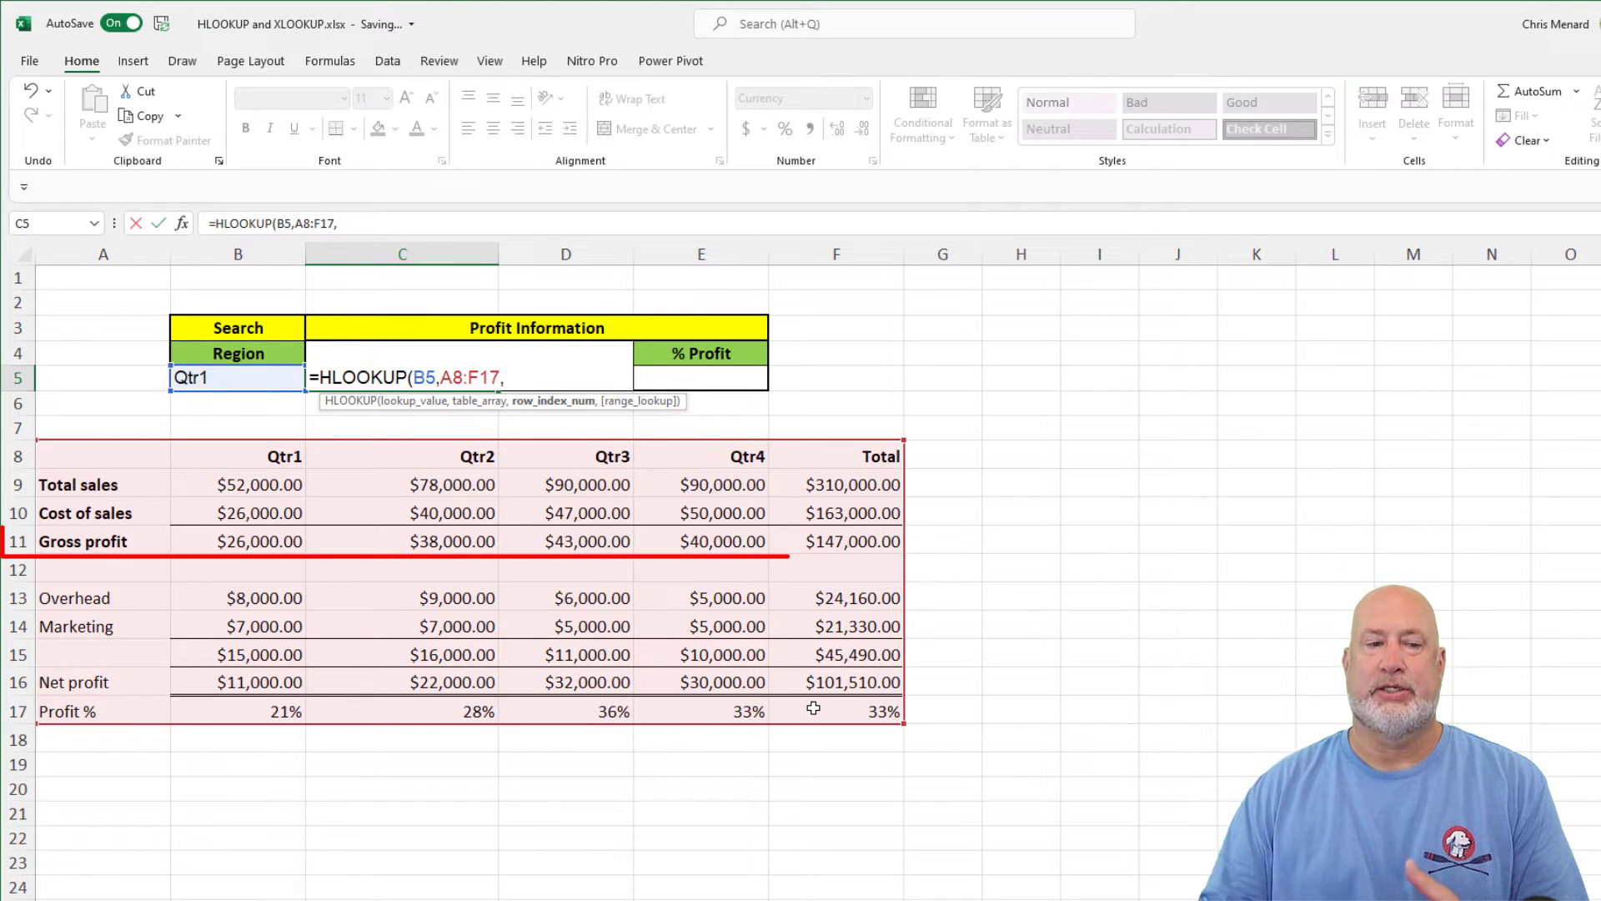
- Complete the HLOOKUP formula in C5 with row index 4 and FALSE for an exact match
type("4")
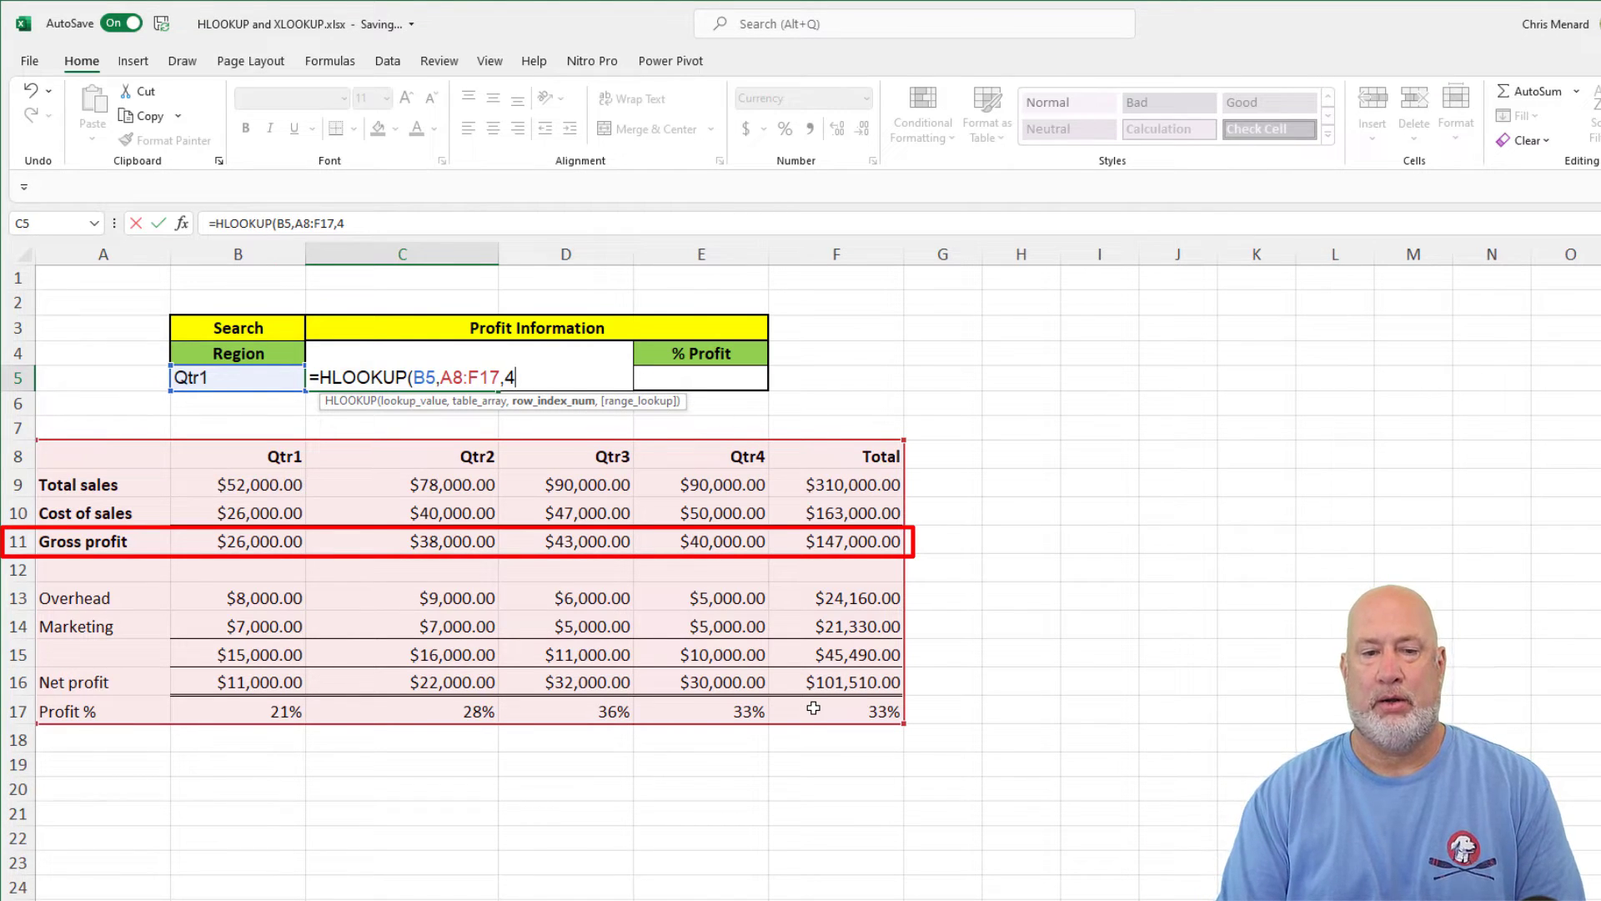
type(",")
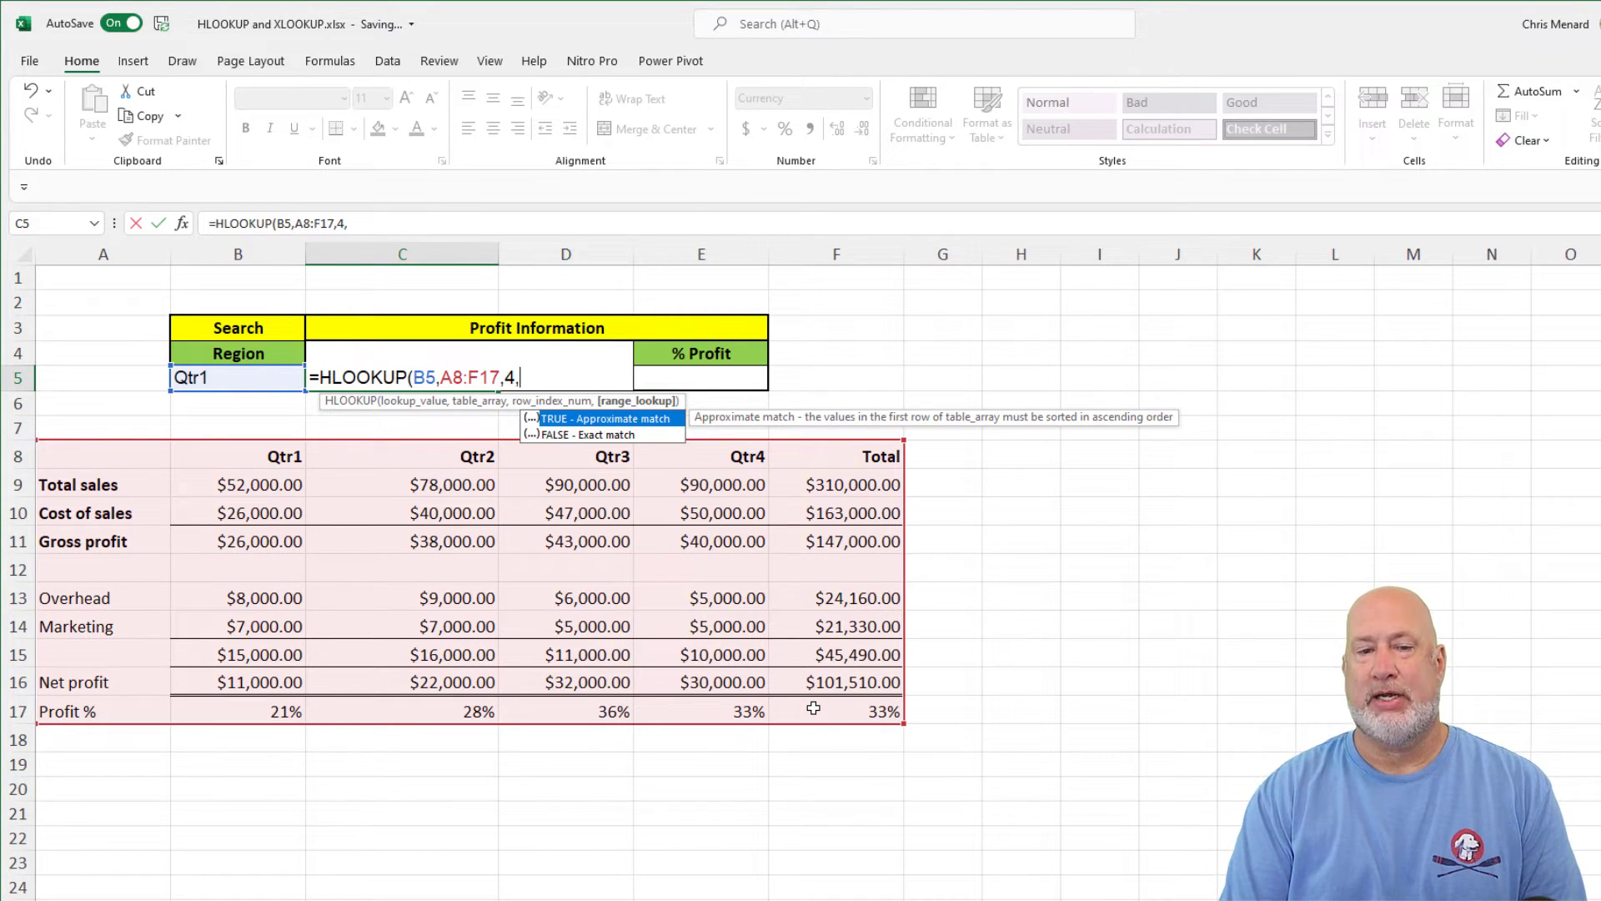
type("FLA")
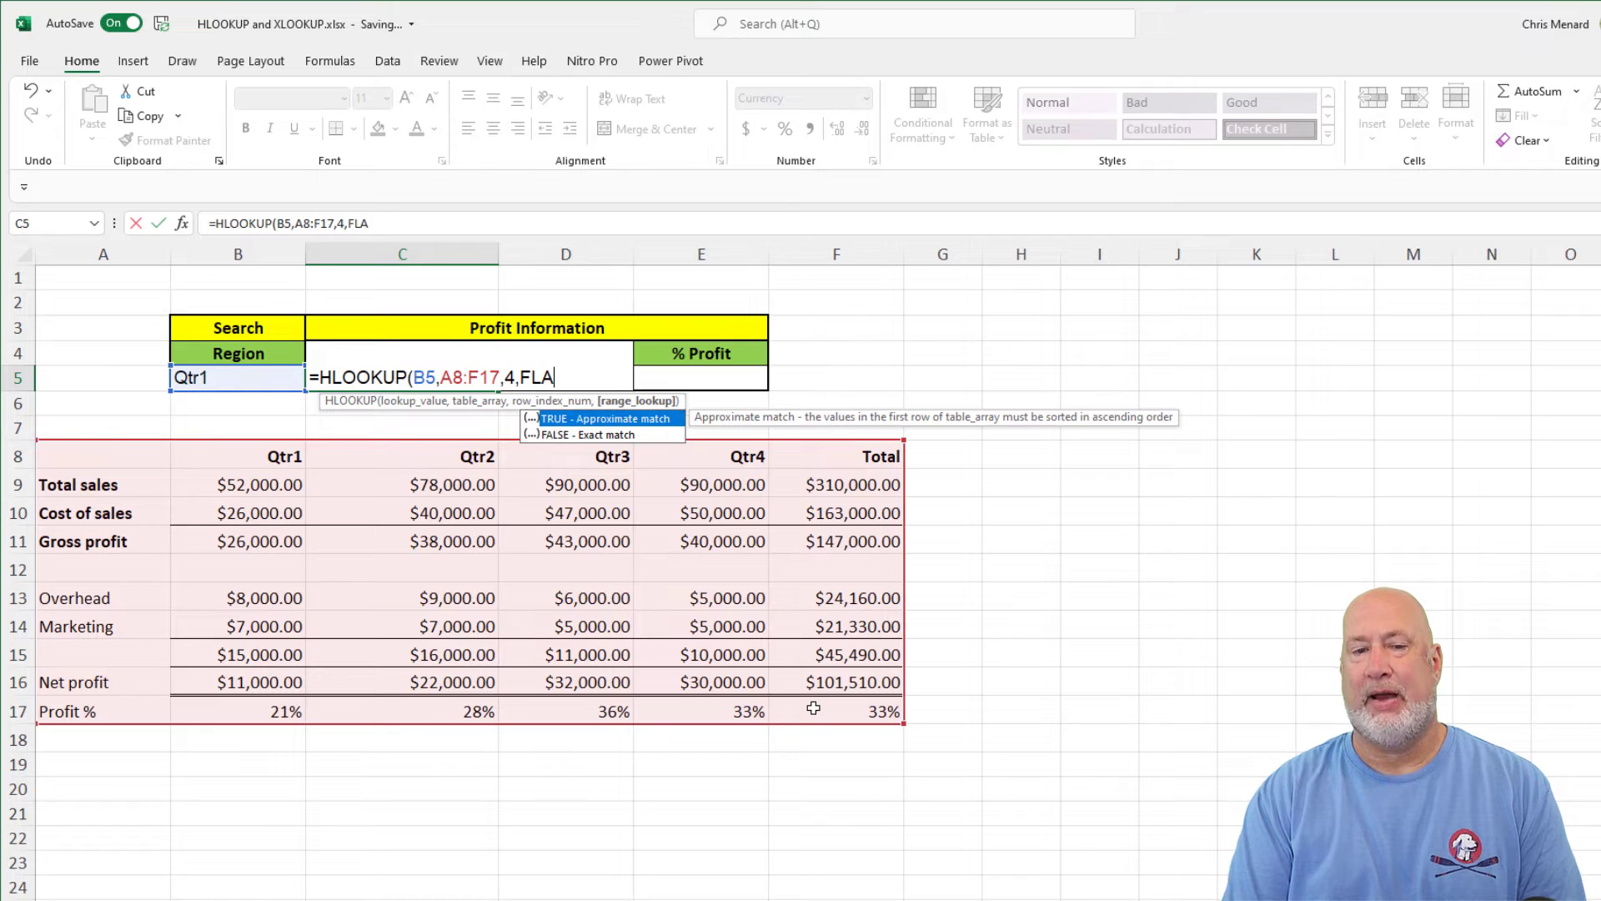
key("BackSpace")
key("BackSpace")
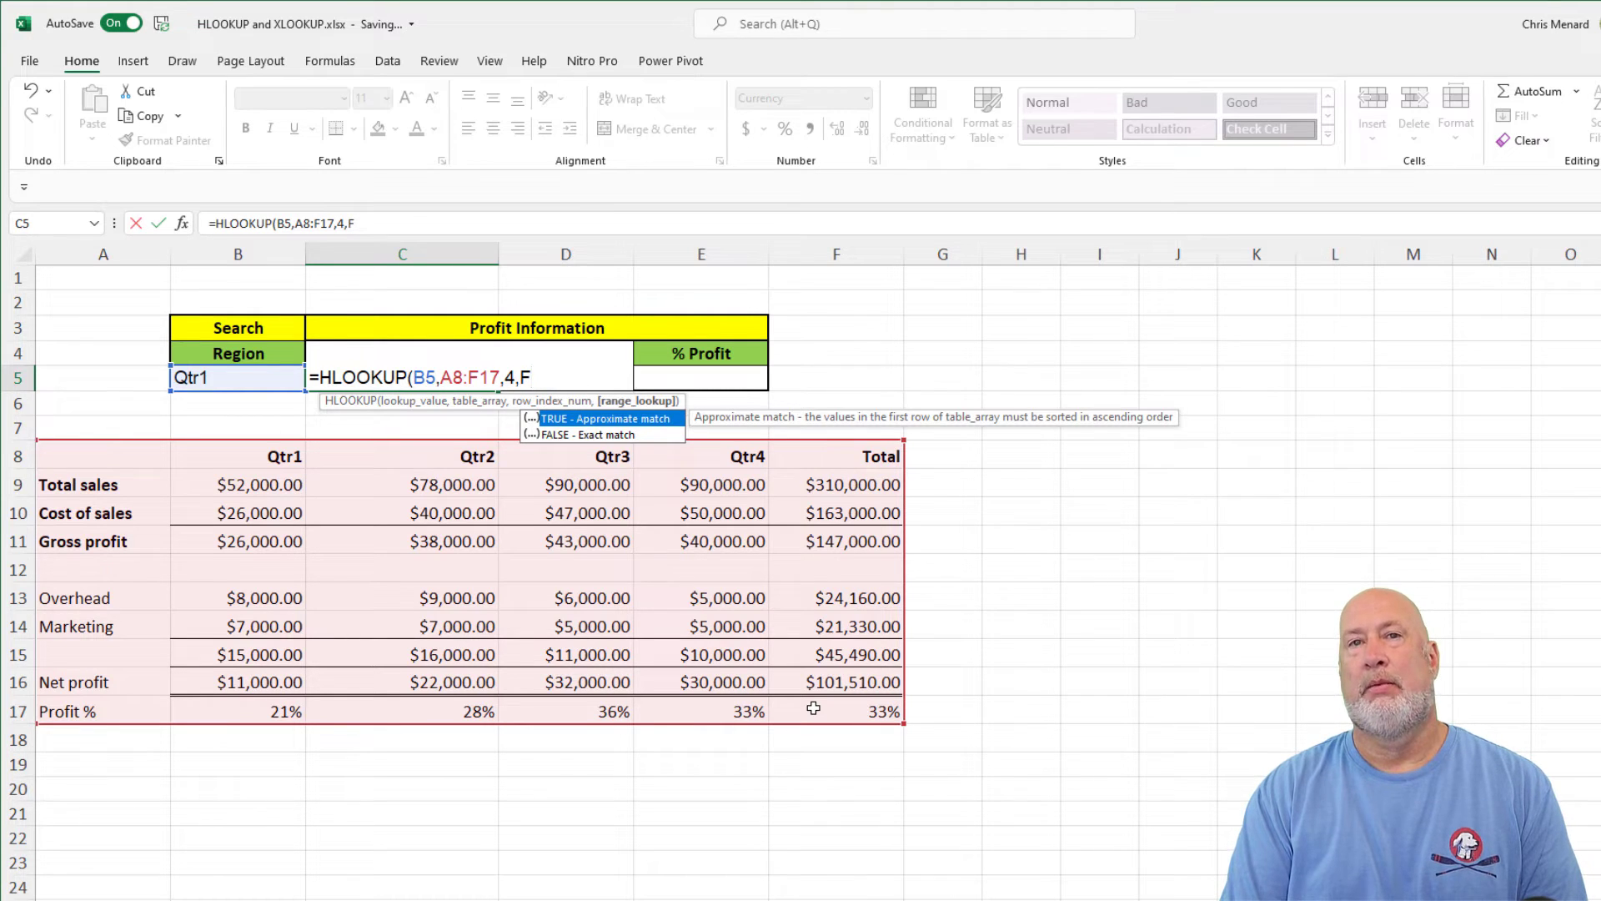
type("FA")
key("BackSpace")
key("BackSpace")
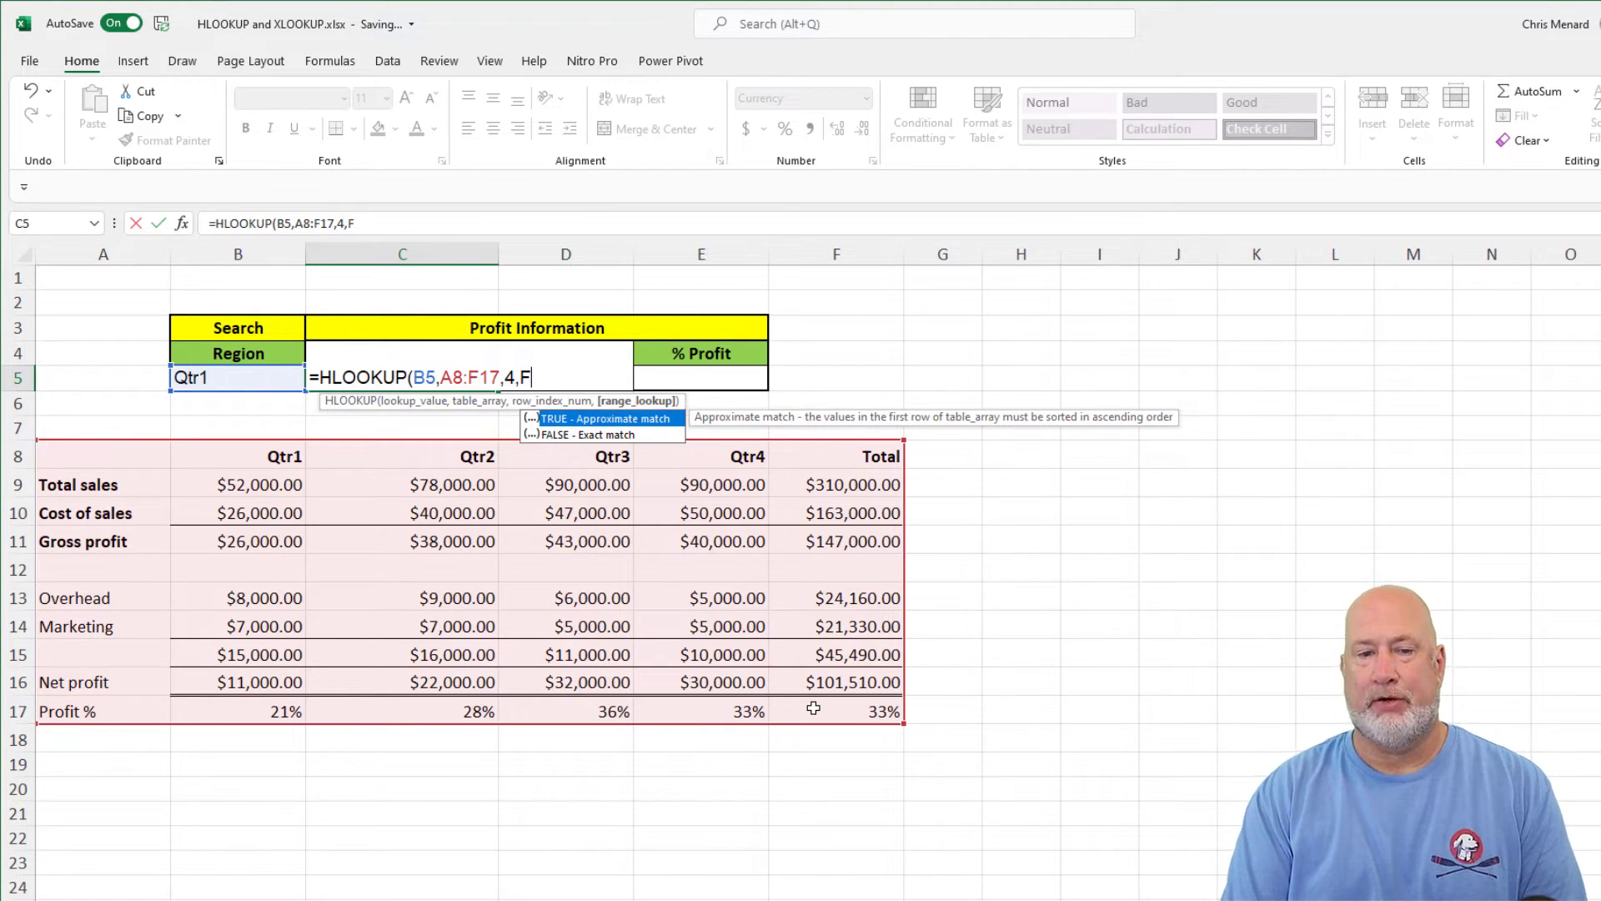
type("ALSE")
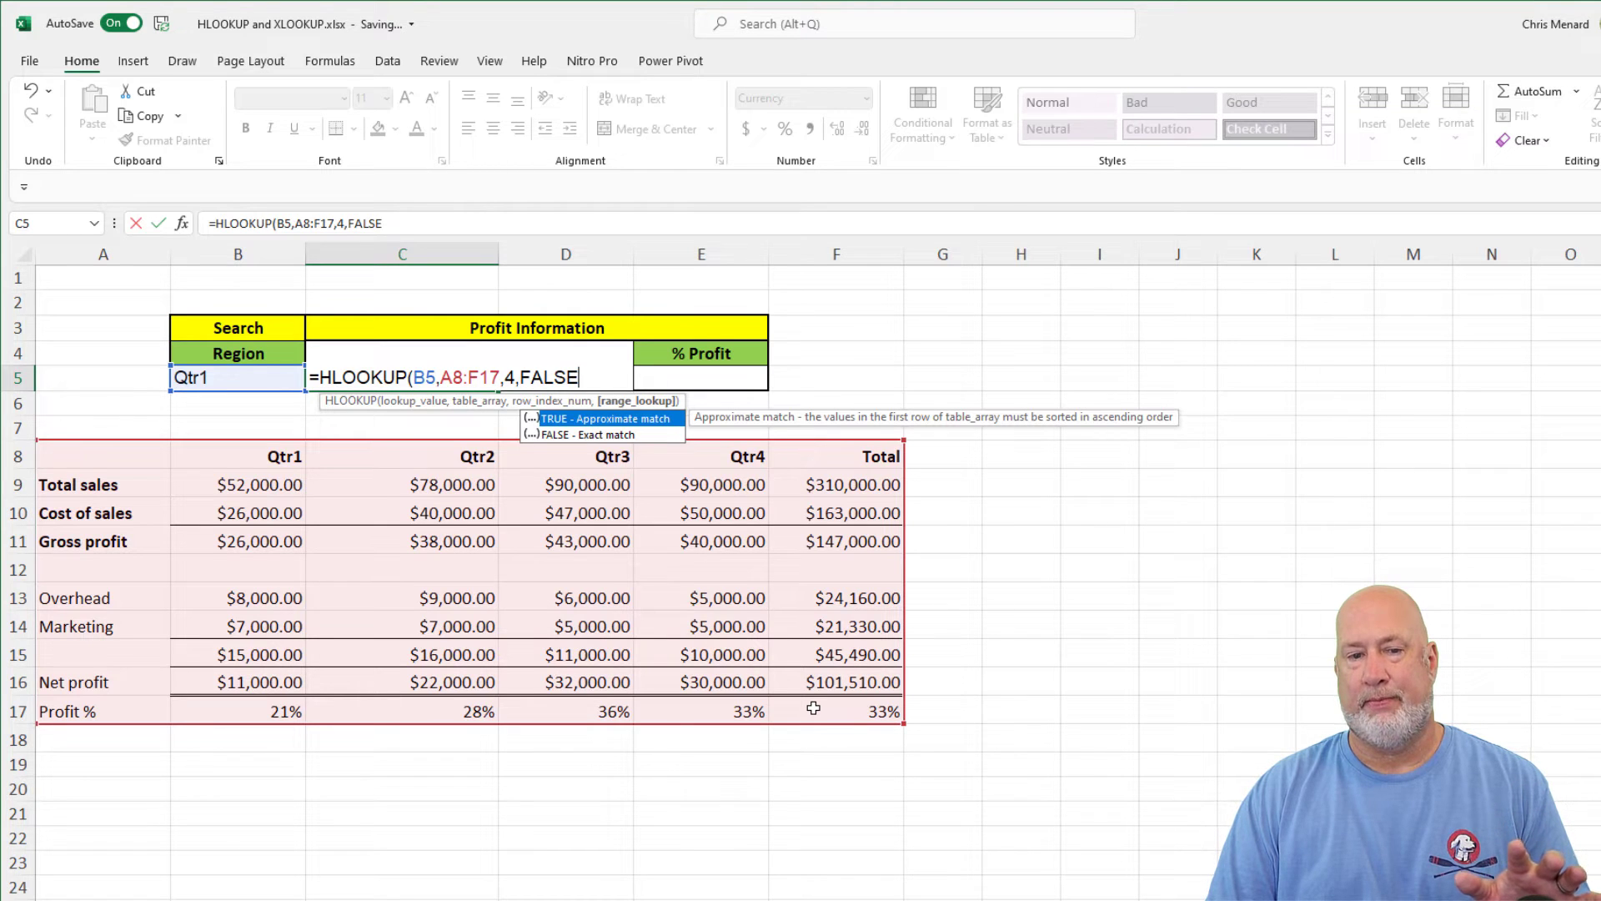
key("ctrl+Return")
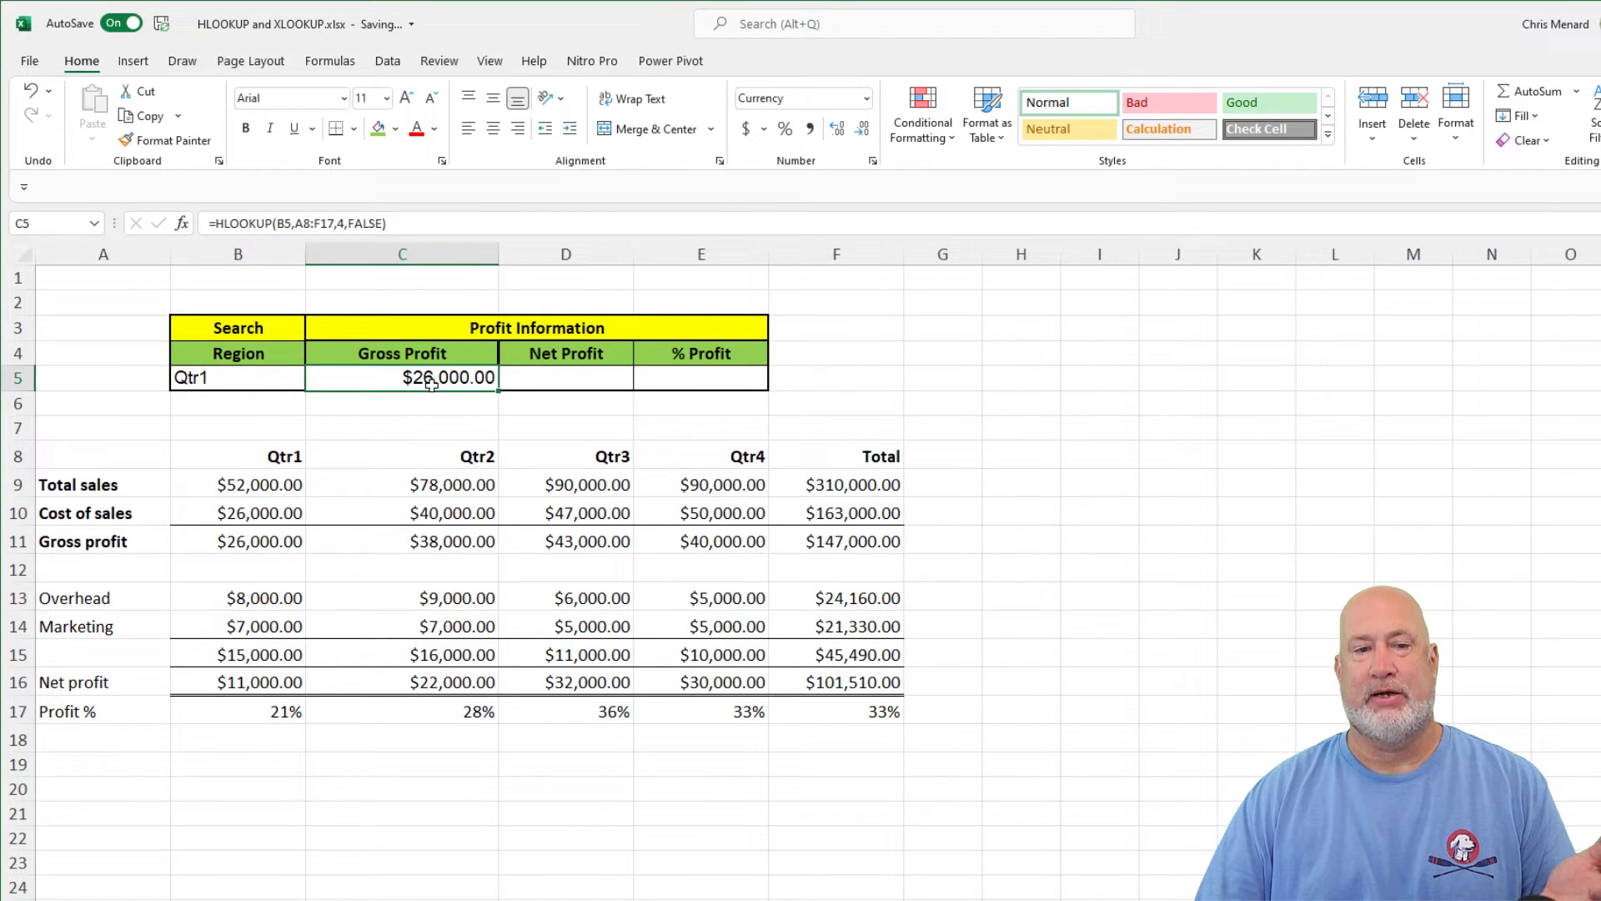
- Set the Region in B5 to Qtr2 and check the Gross Profit lookup in C5
left_click(270, 540)
left_click(267, 377)
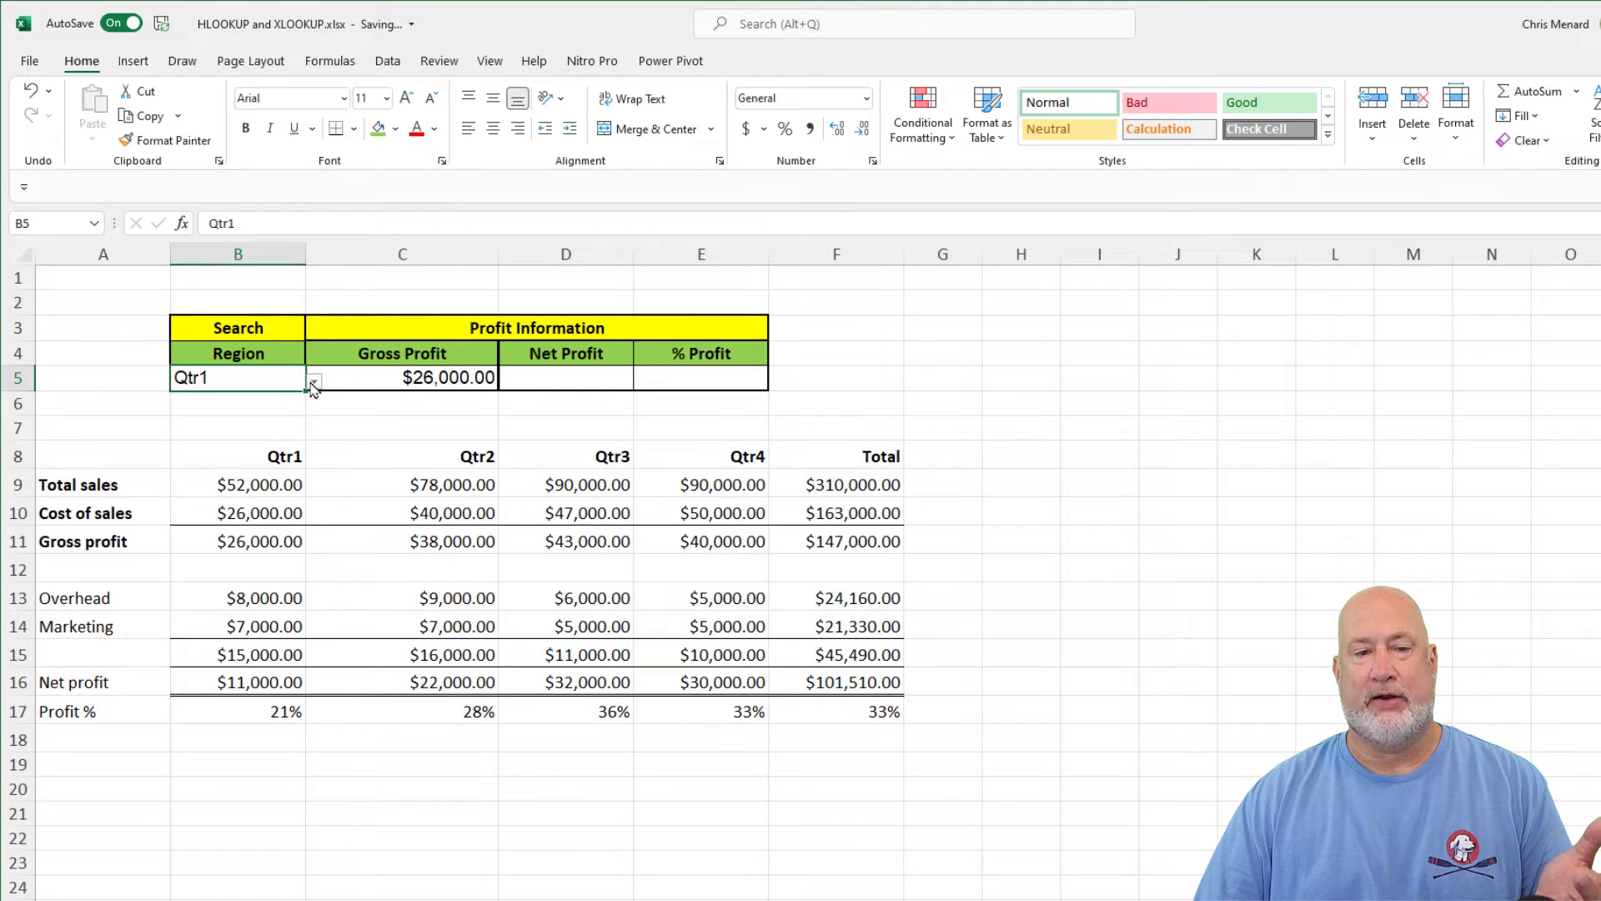
left_click(313, 382)
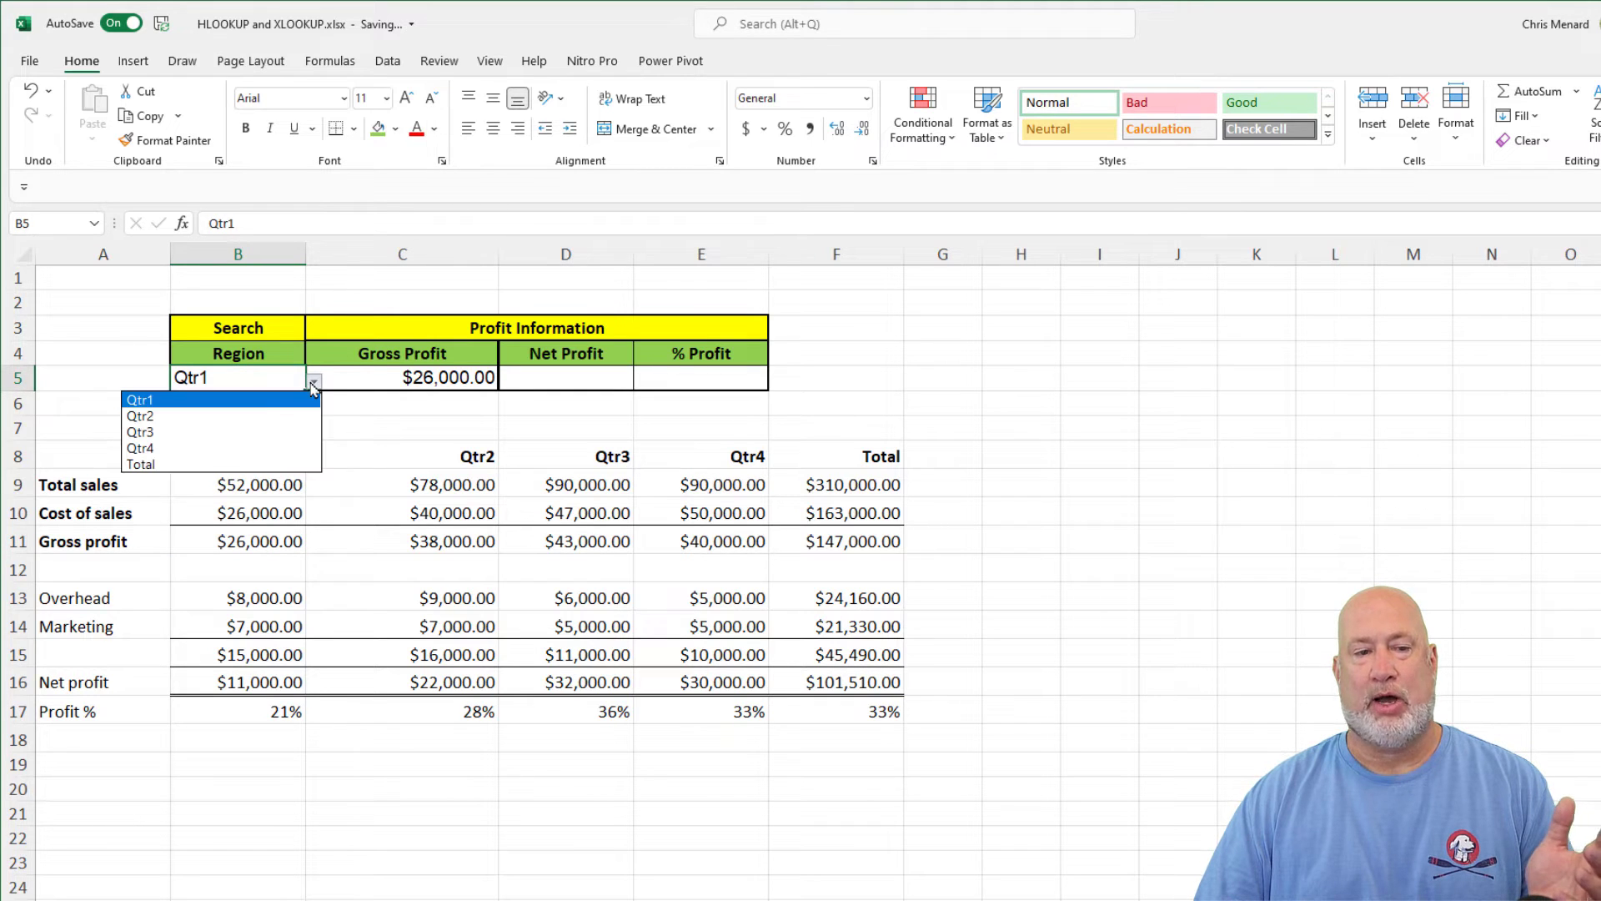
left_click(256, 416)
left_click(399, 380)
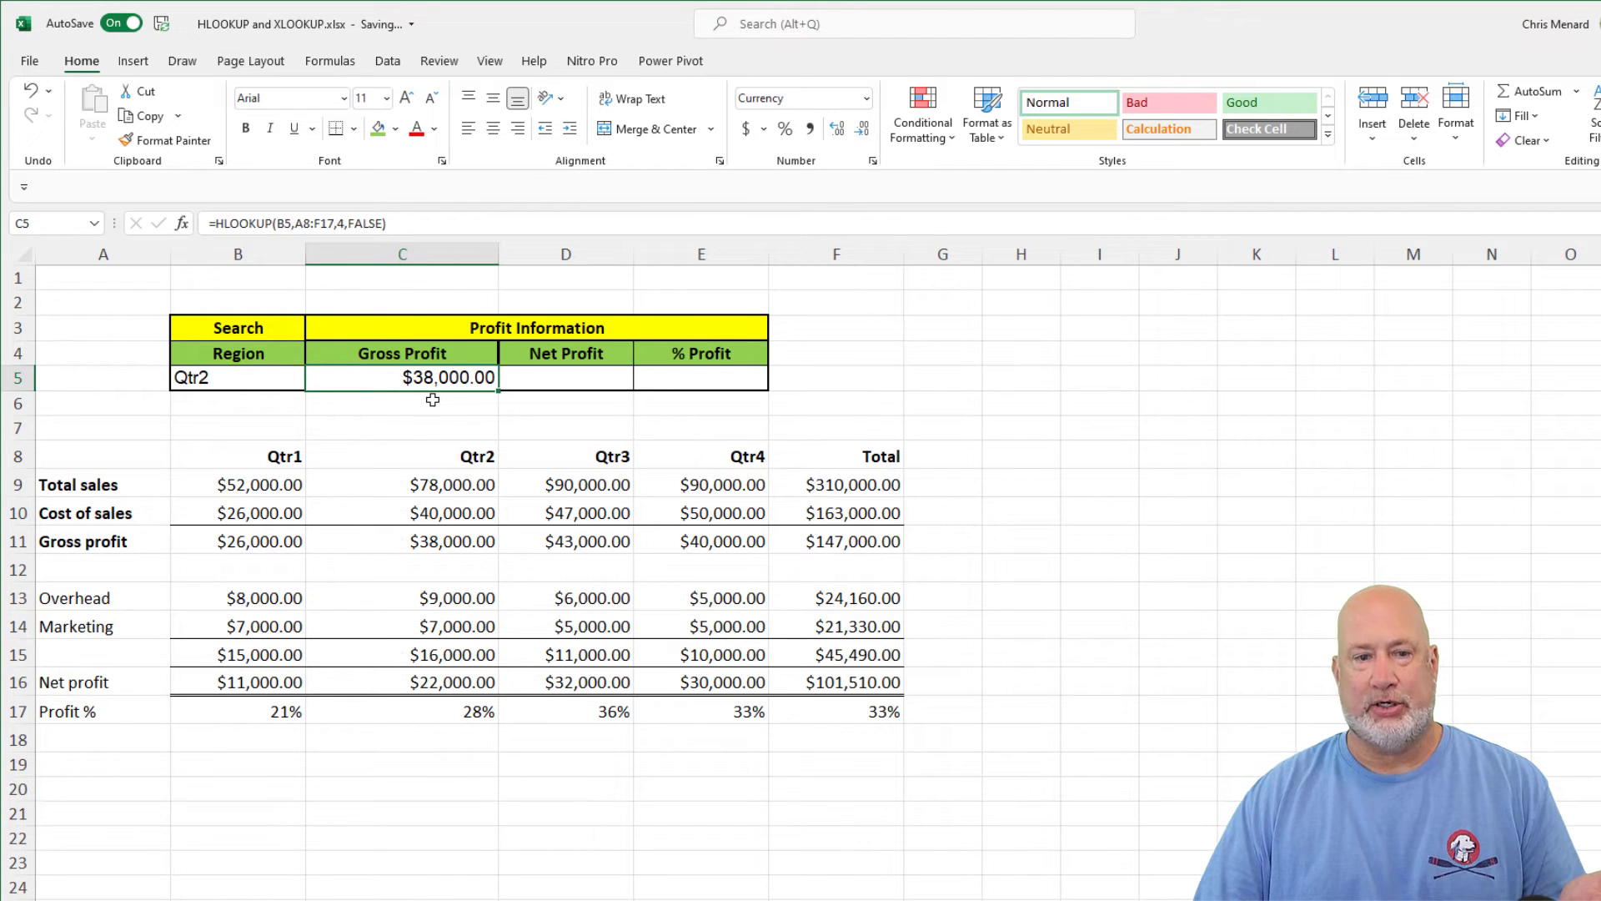
left_click(431, 405)
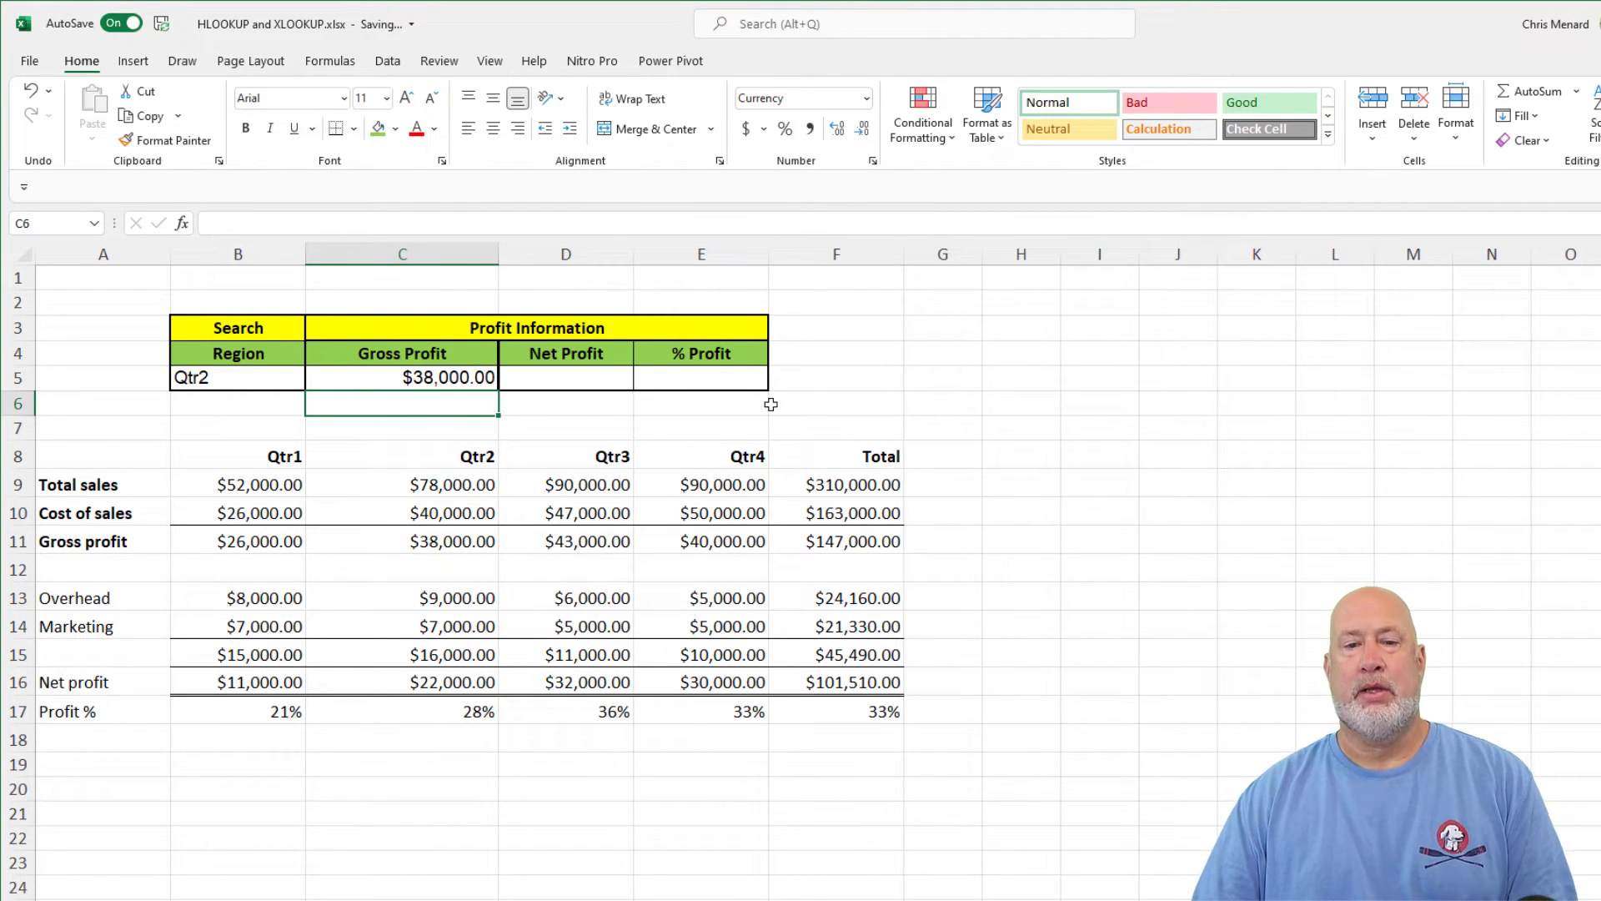
- Show C5's formula as text in F5 using FORMULATEXT, and widen column F
left_click(861, 383)
type("=")
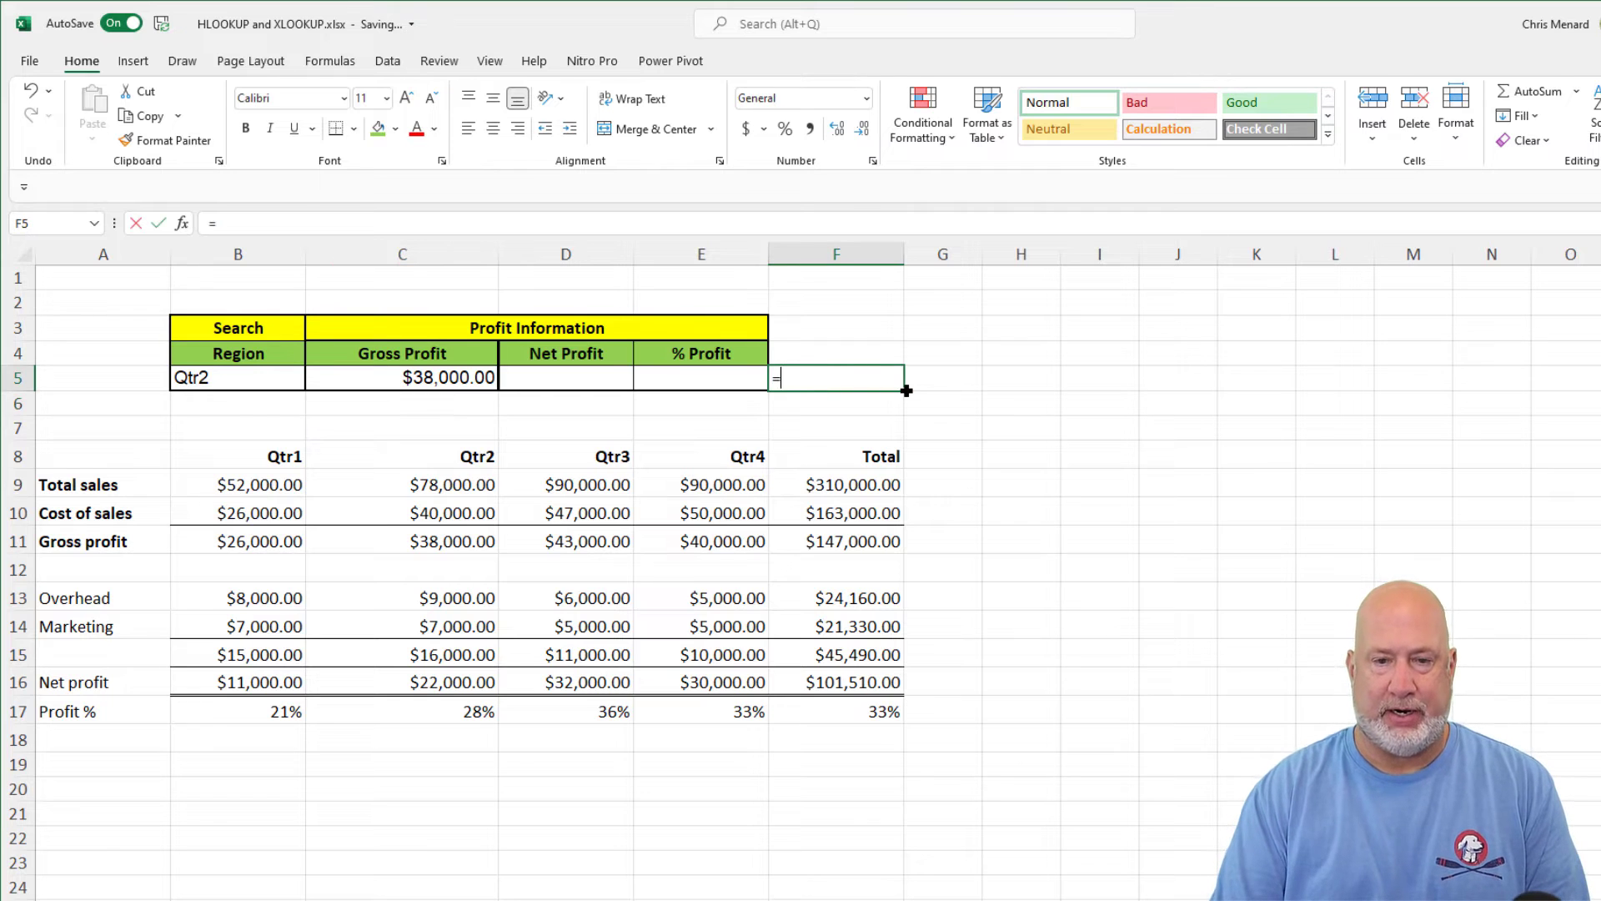
type("formu")
key("Tab")
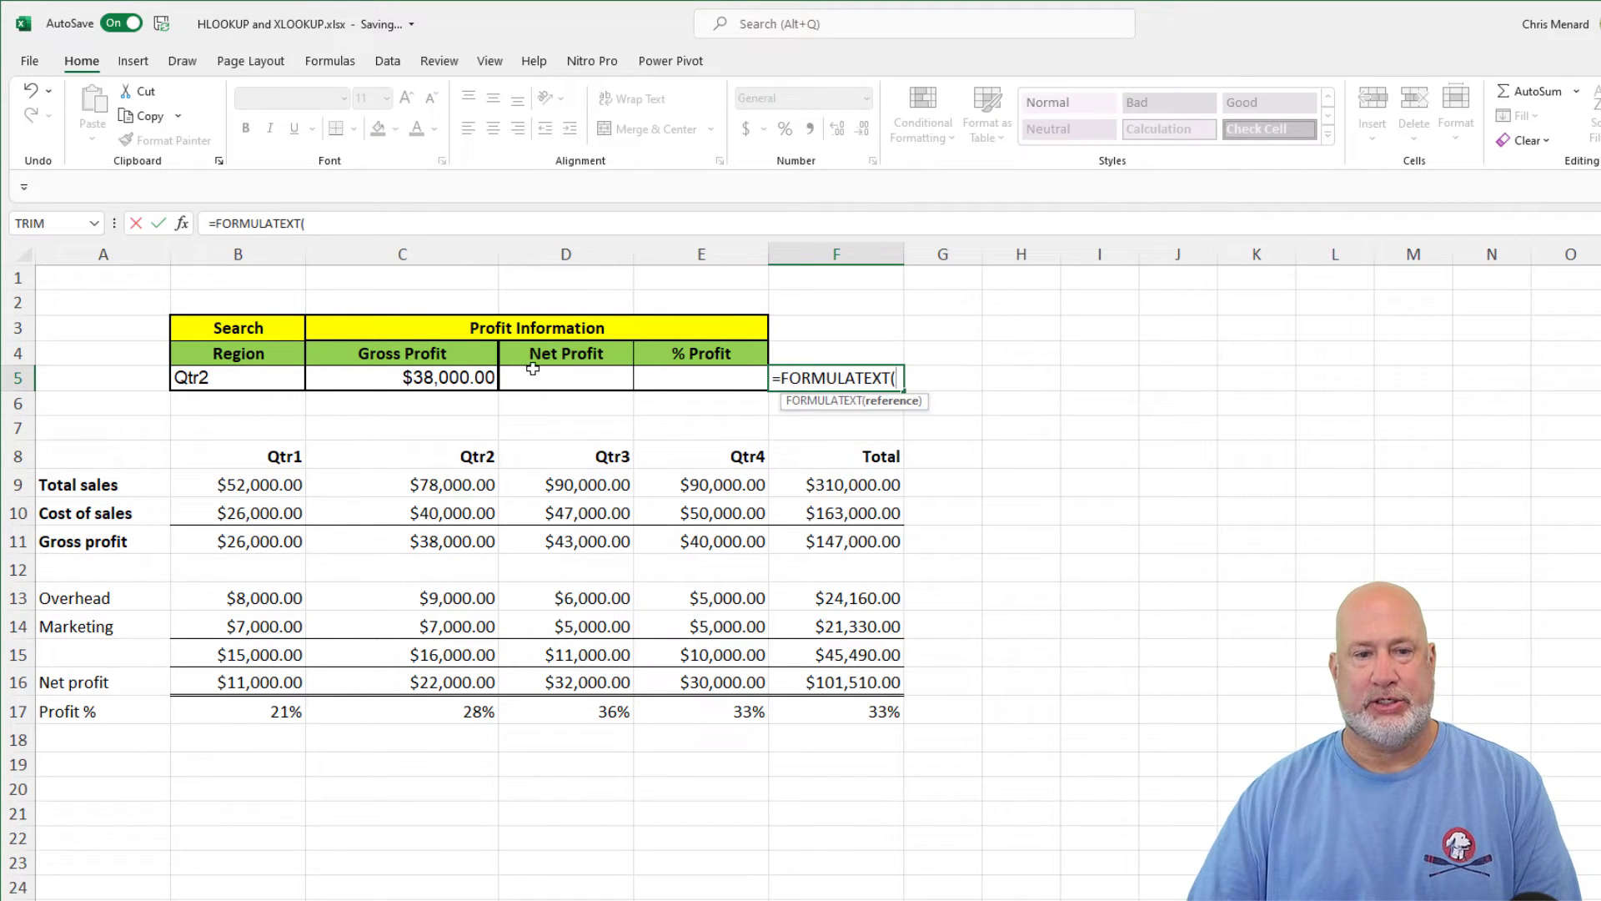
left_click(463, 373)
key("Return")
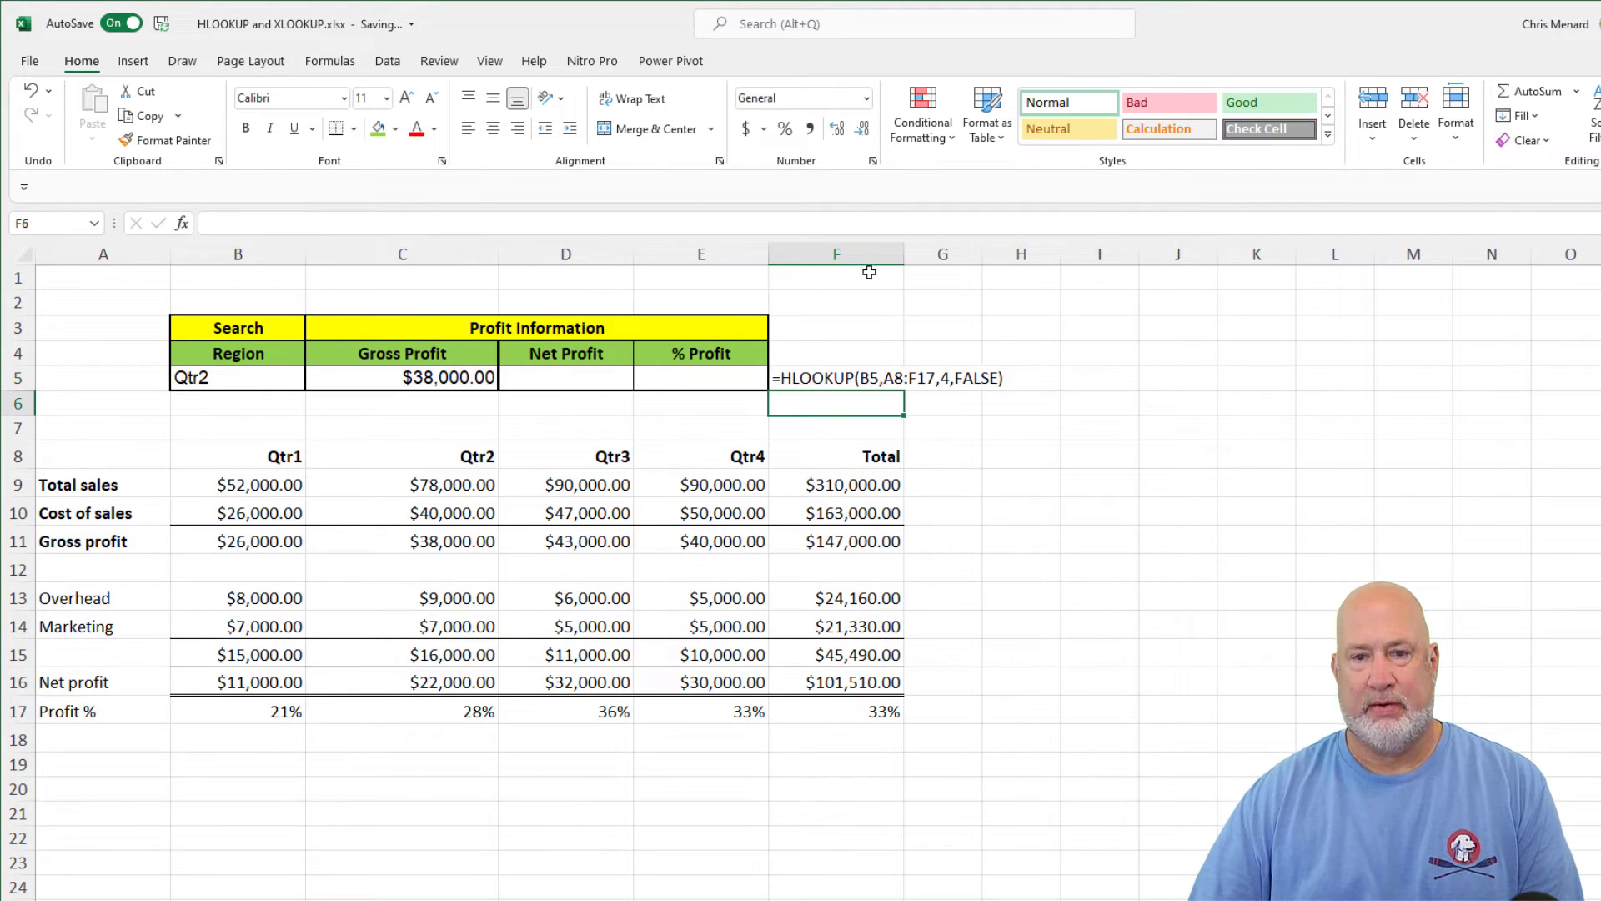
left_click_drag(899, 259, 950, 258)
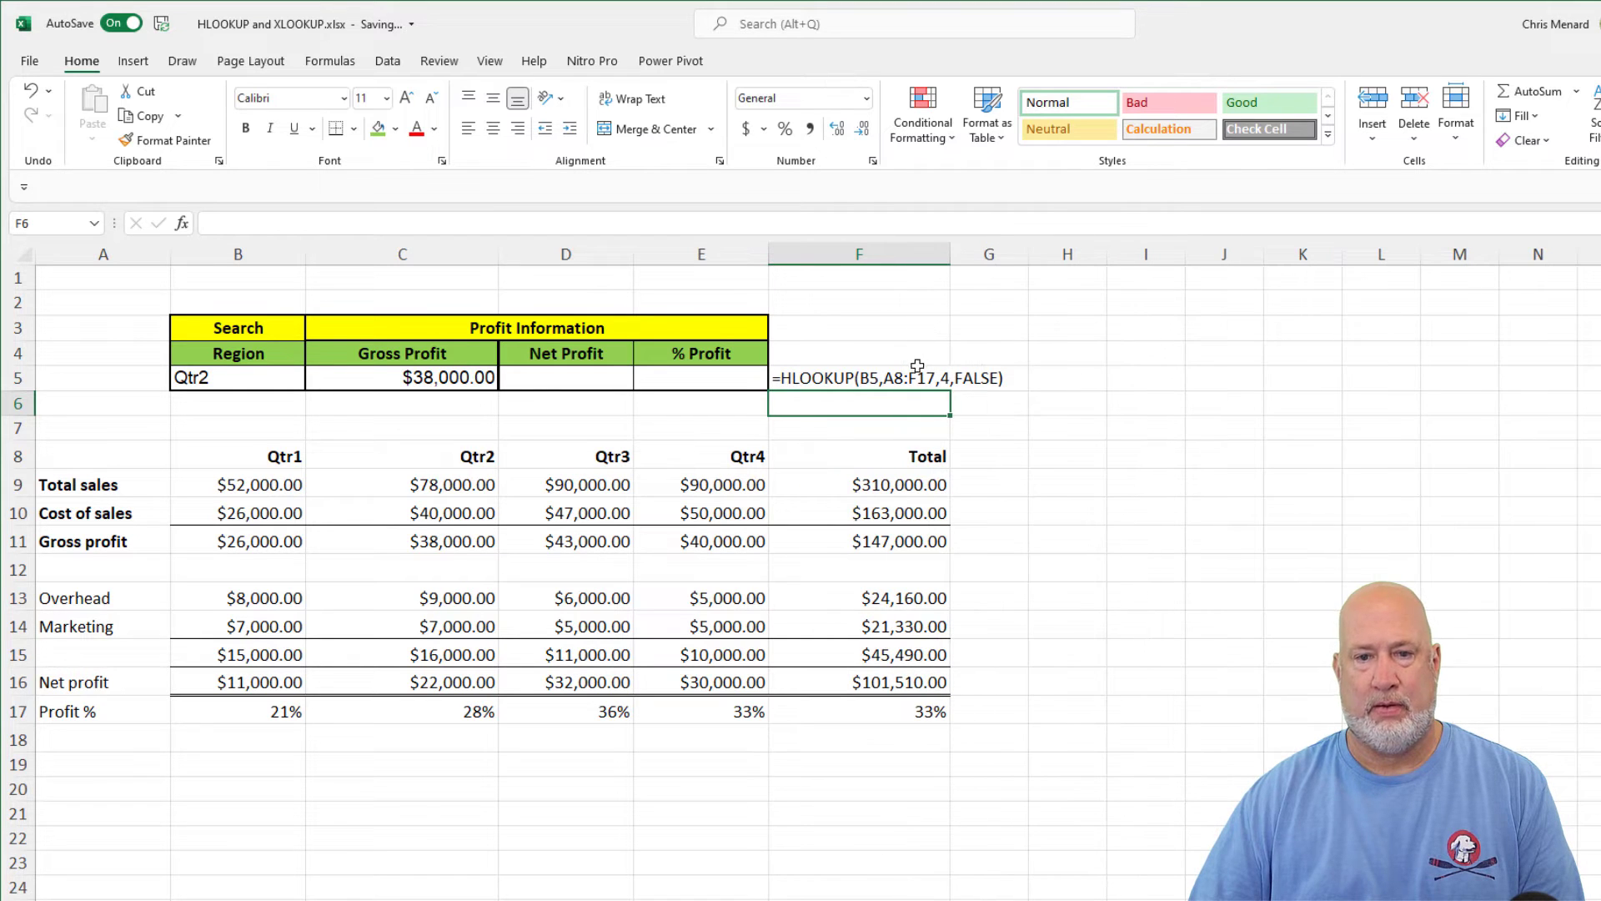
left_click(917, 371)
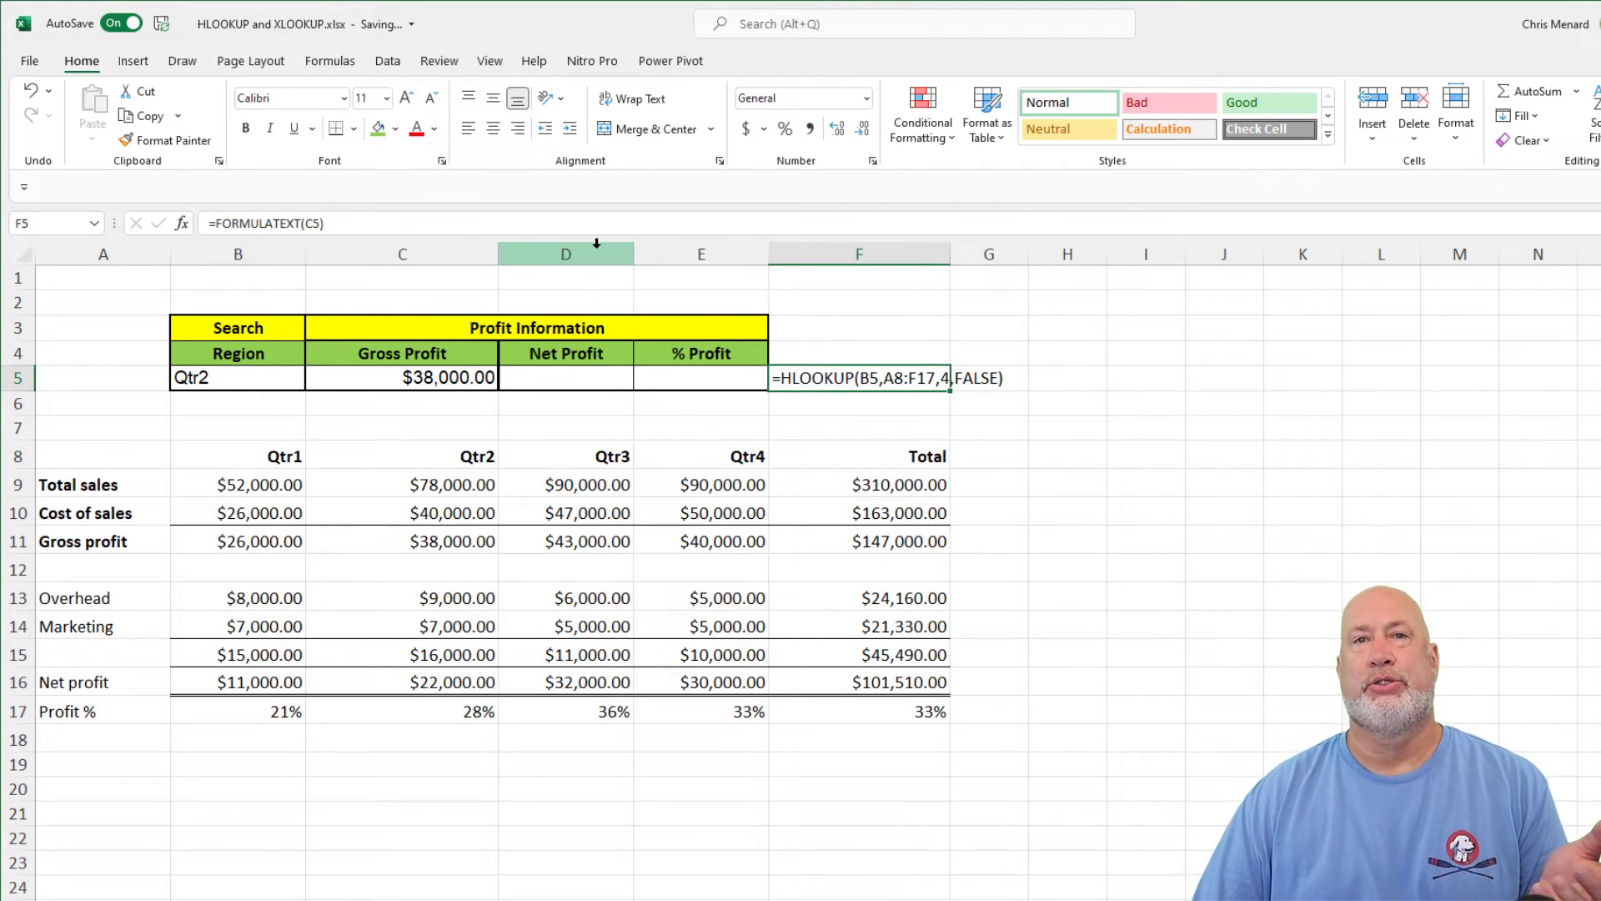
- Start an XLOOKUP formula in C6 with lookup value B5 and lookup array B8:F8
left_click(454, 401)
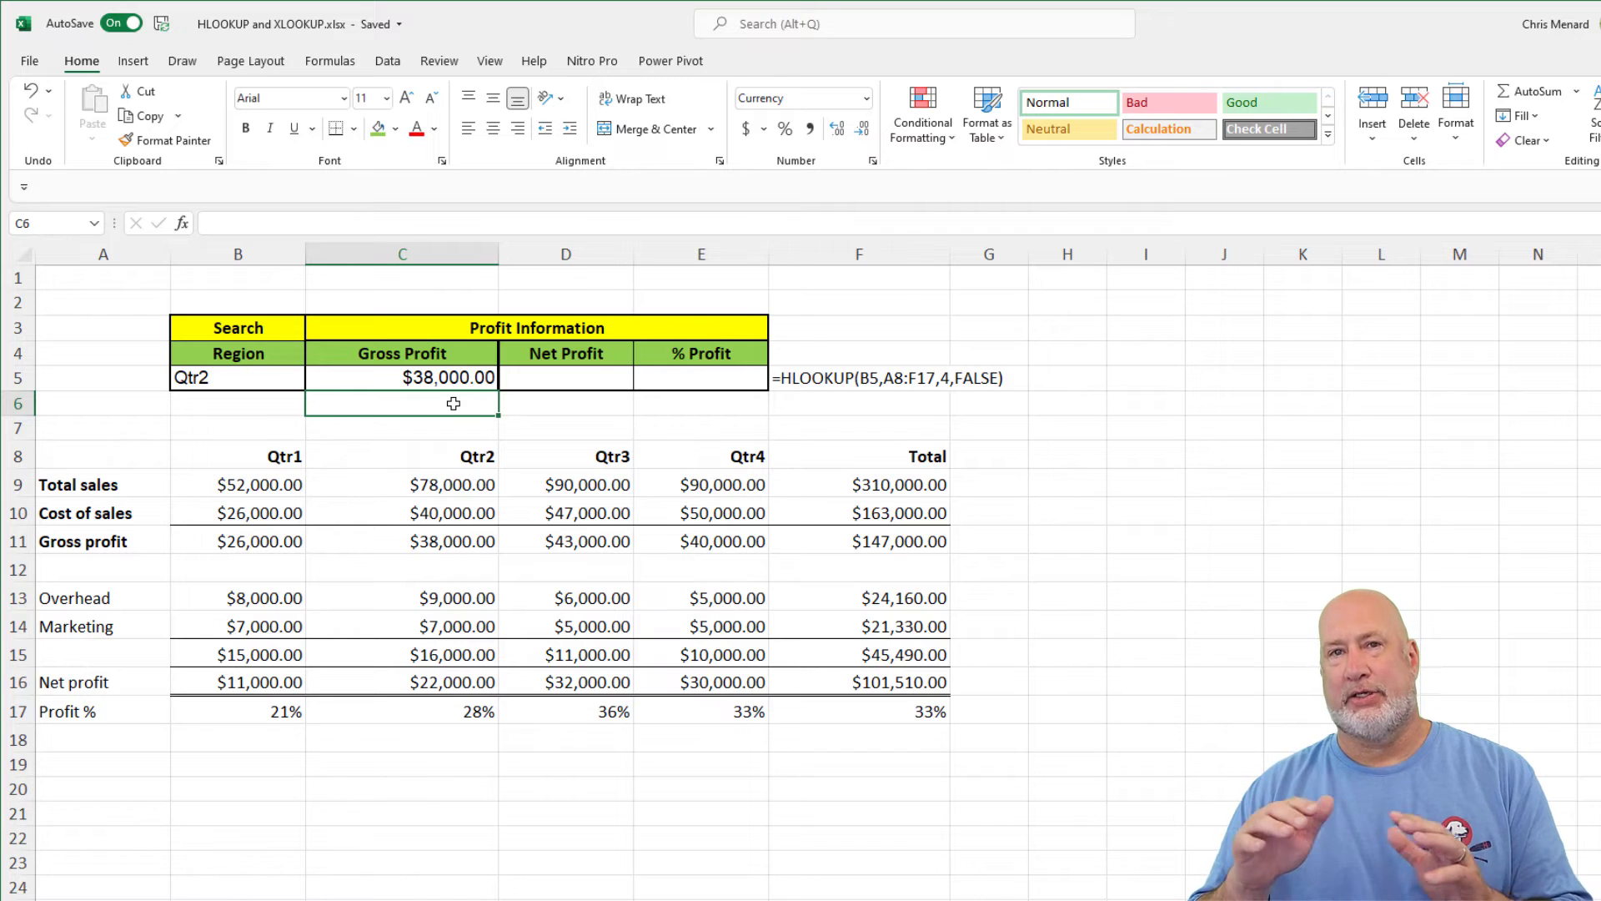
type("=xl")
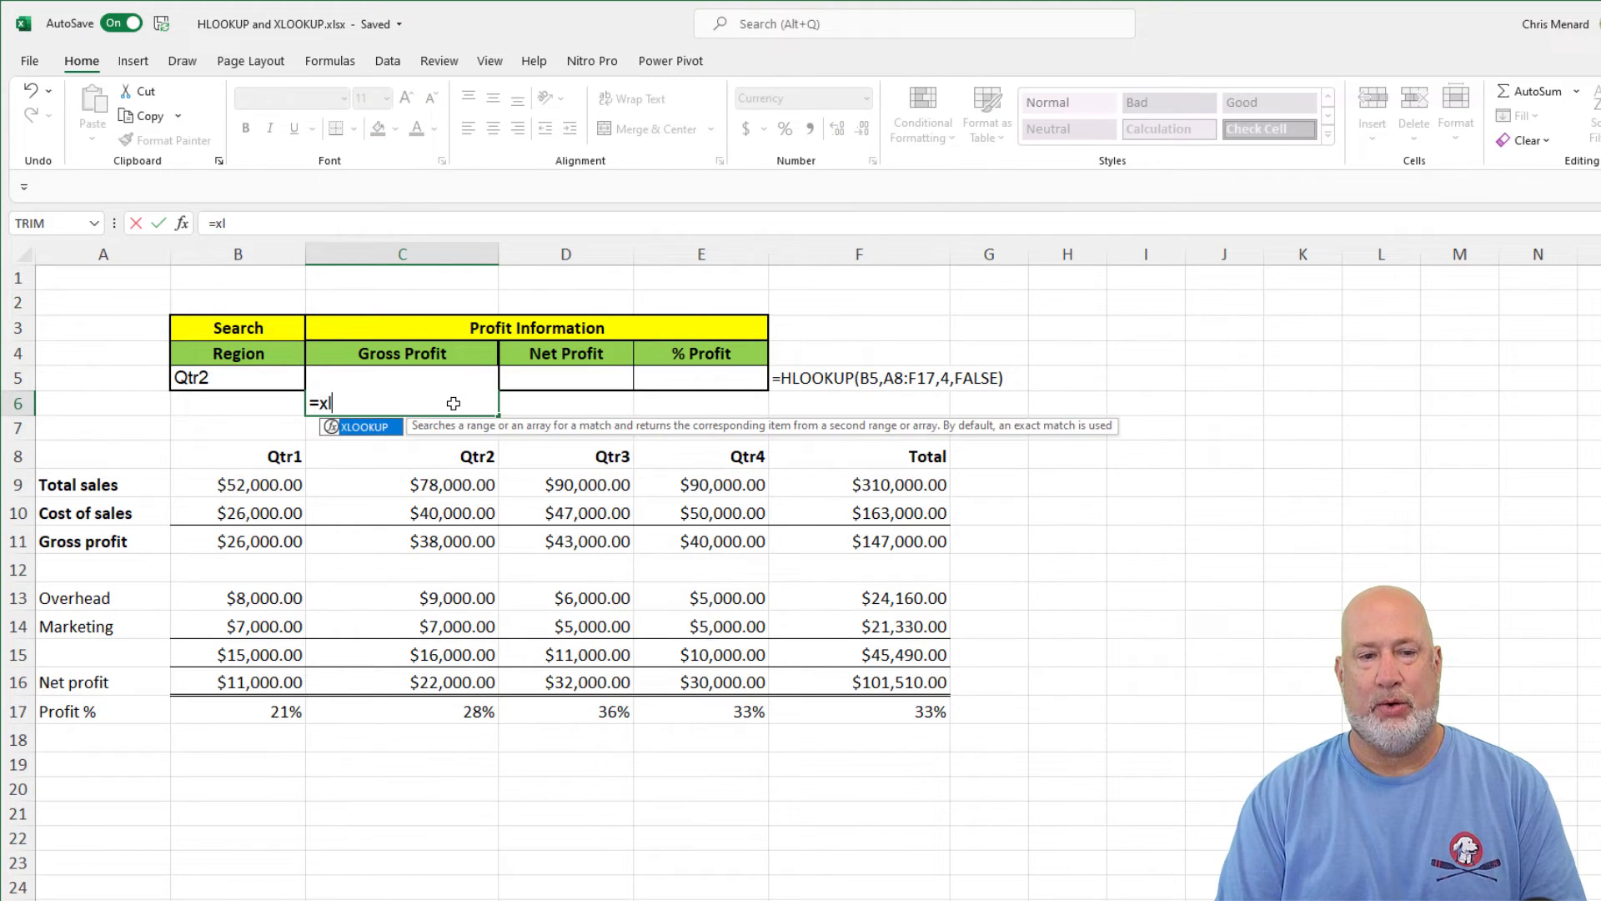
key("Tab")
left_click(241, 377)
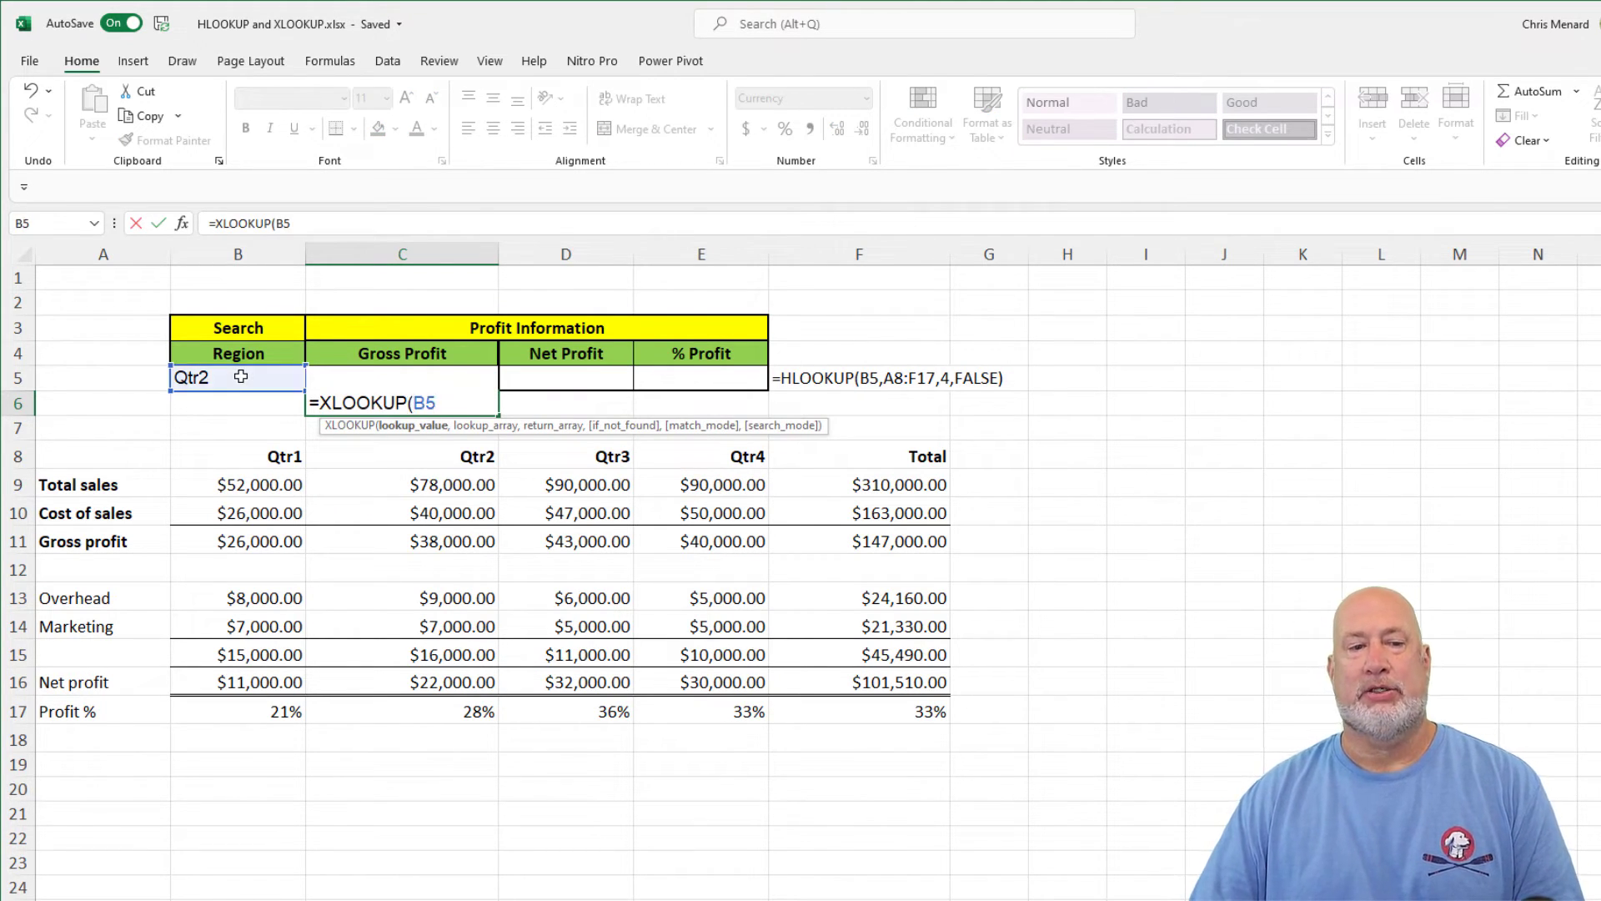
type(",")
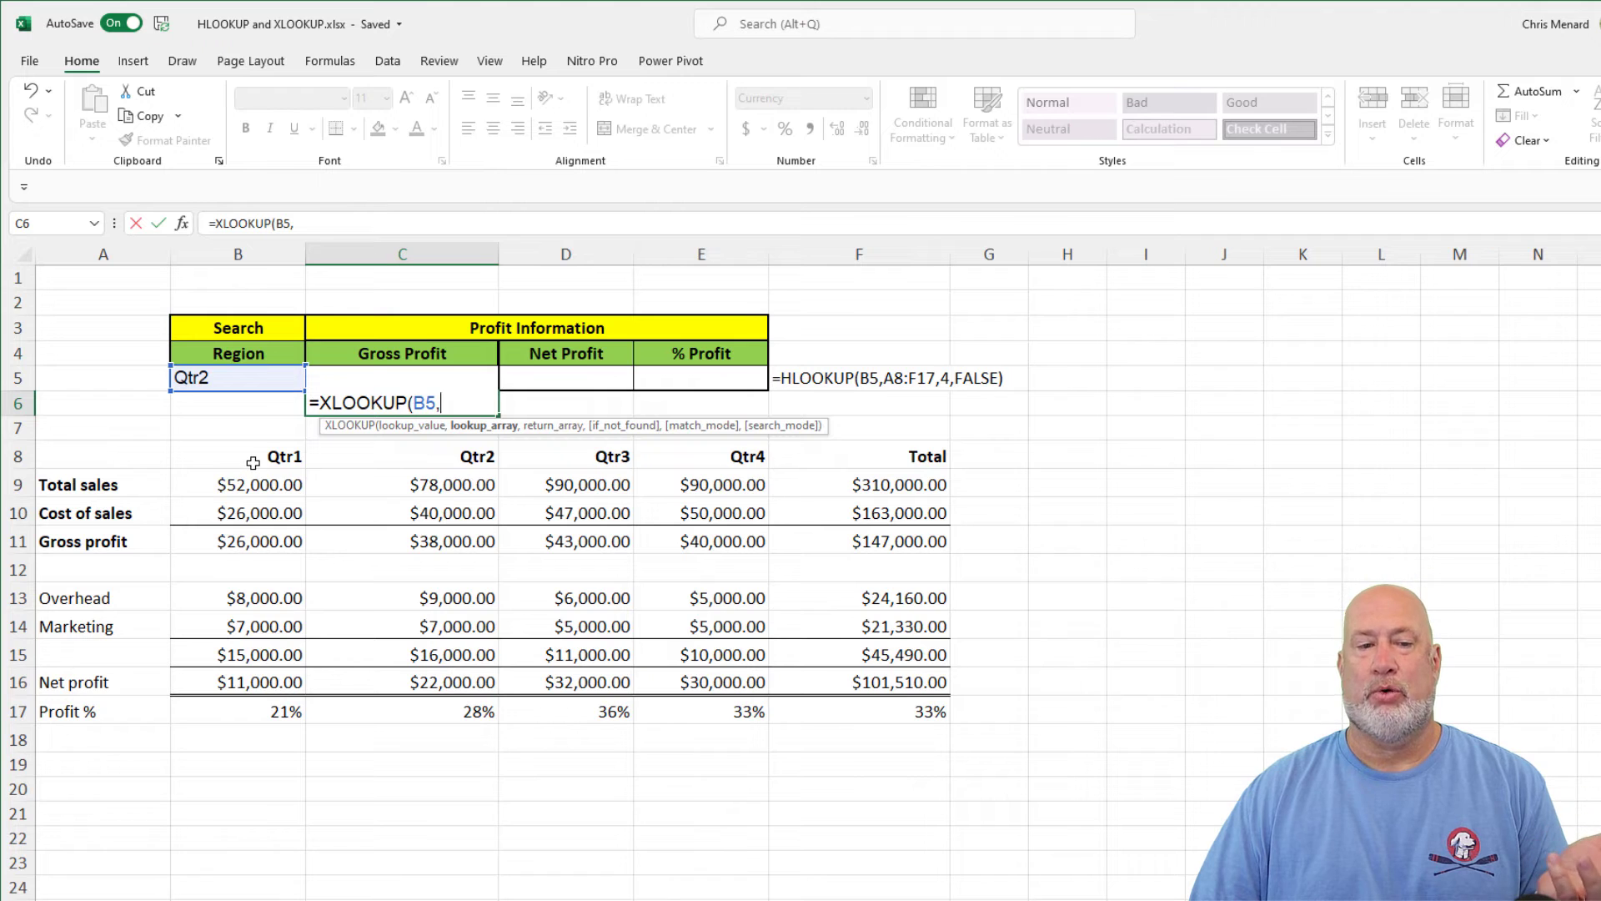
left_click_drag(253, 463, 822, 465)
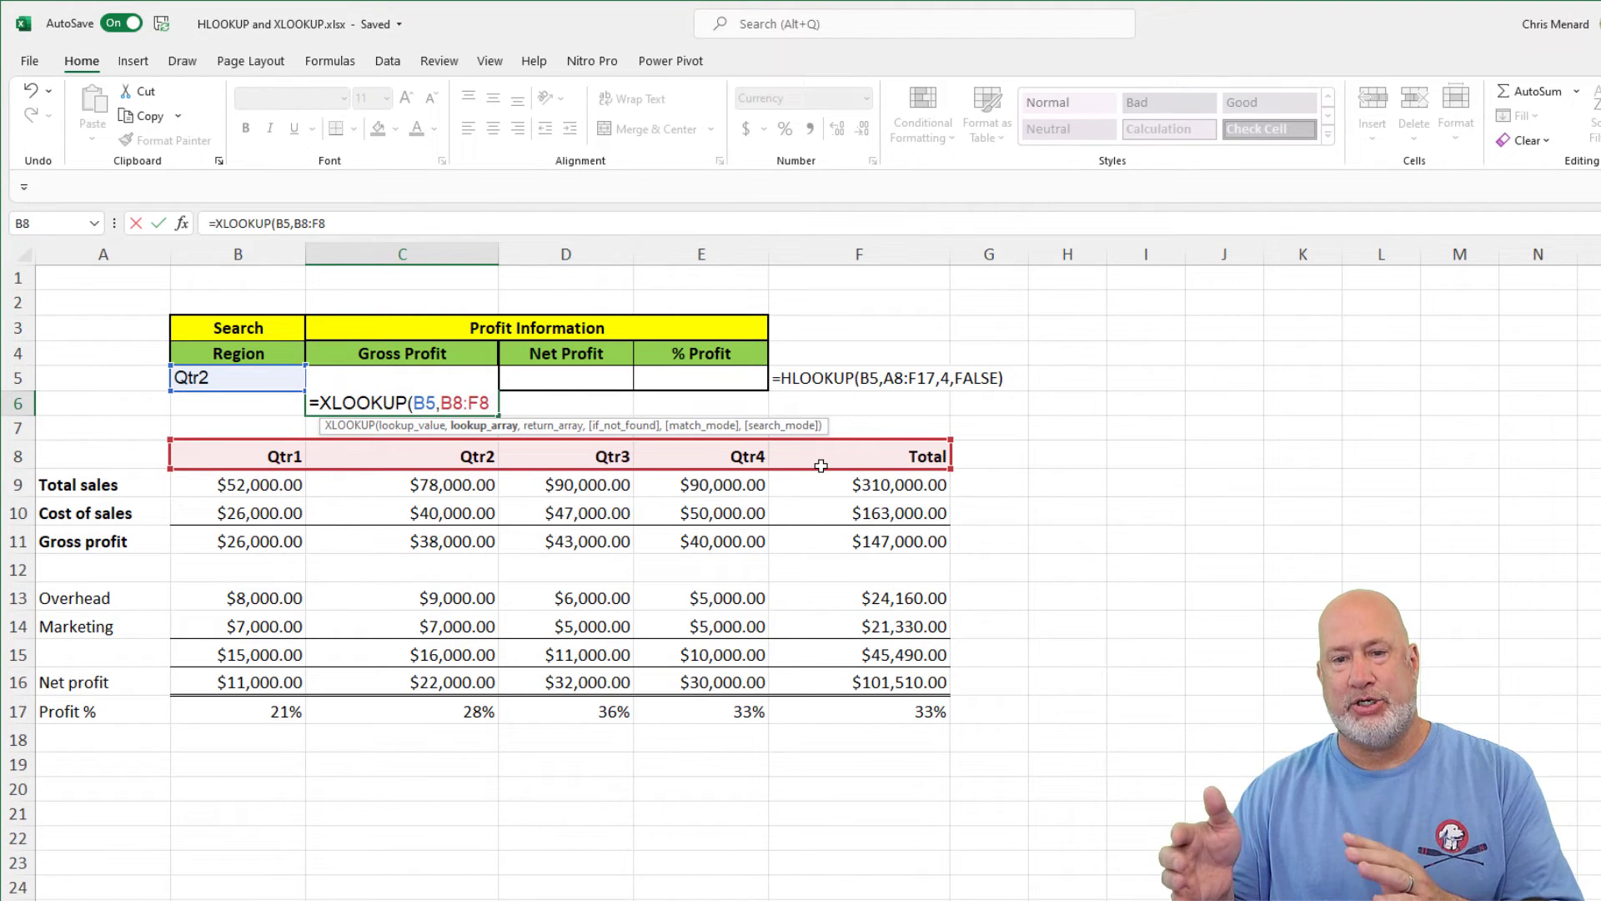
- Complete the XLOOKUP formula in C6 with return array B11:F11, omitting the optional arguments
type(",")
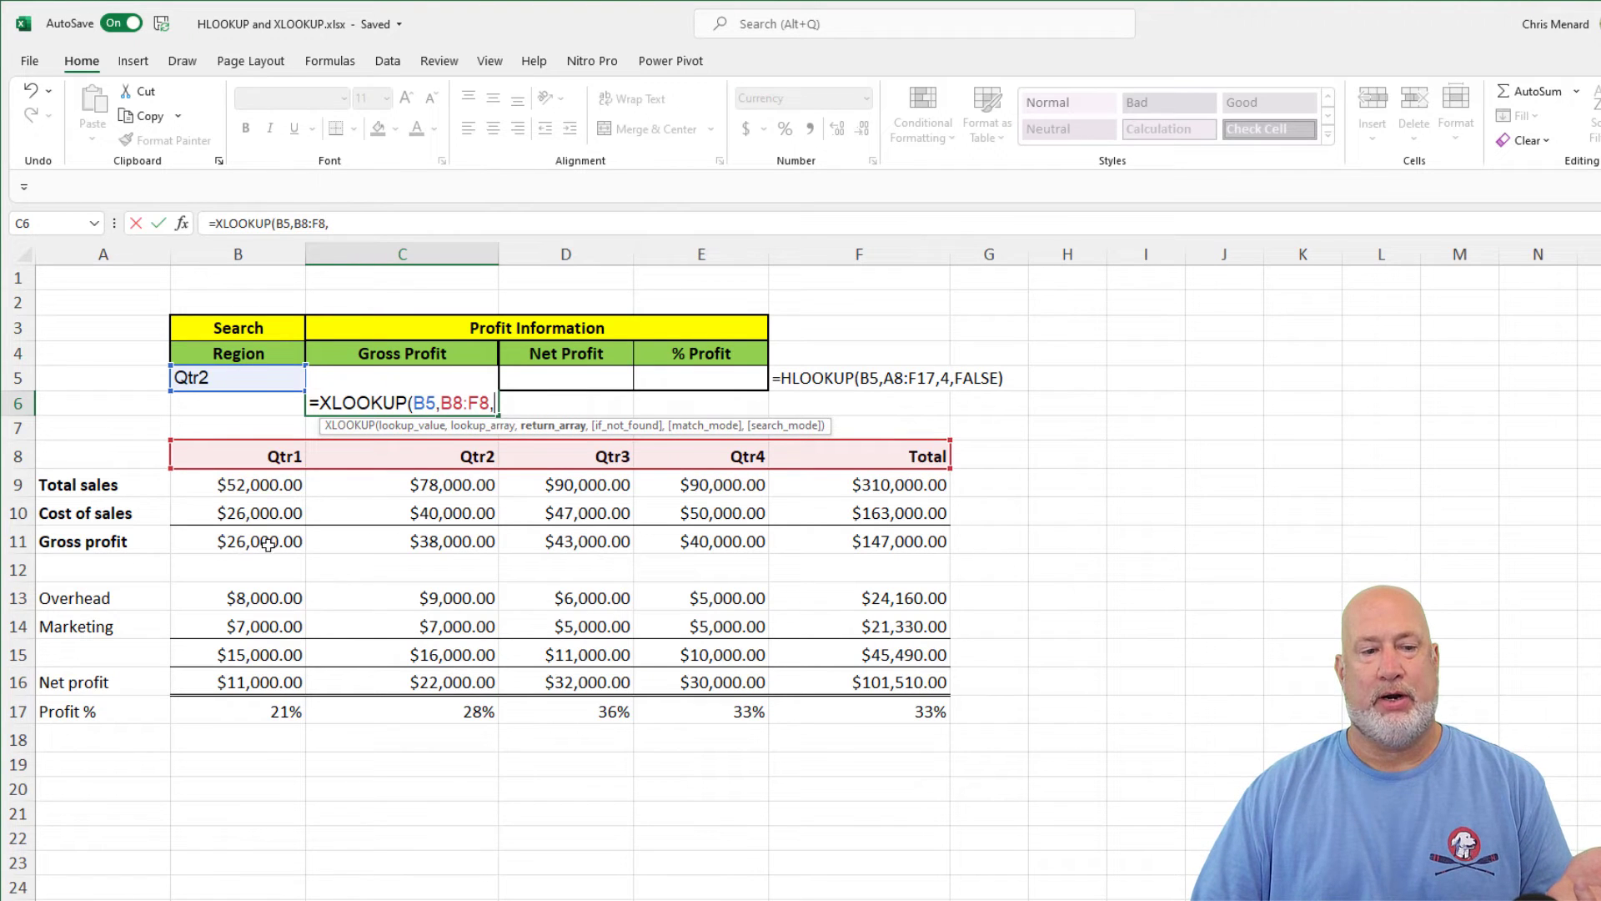
left_click_drag(268, 542, 865, 544)
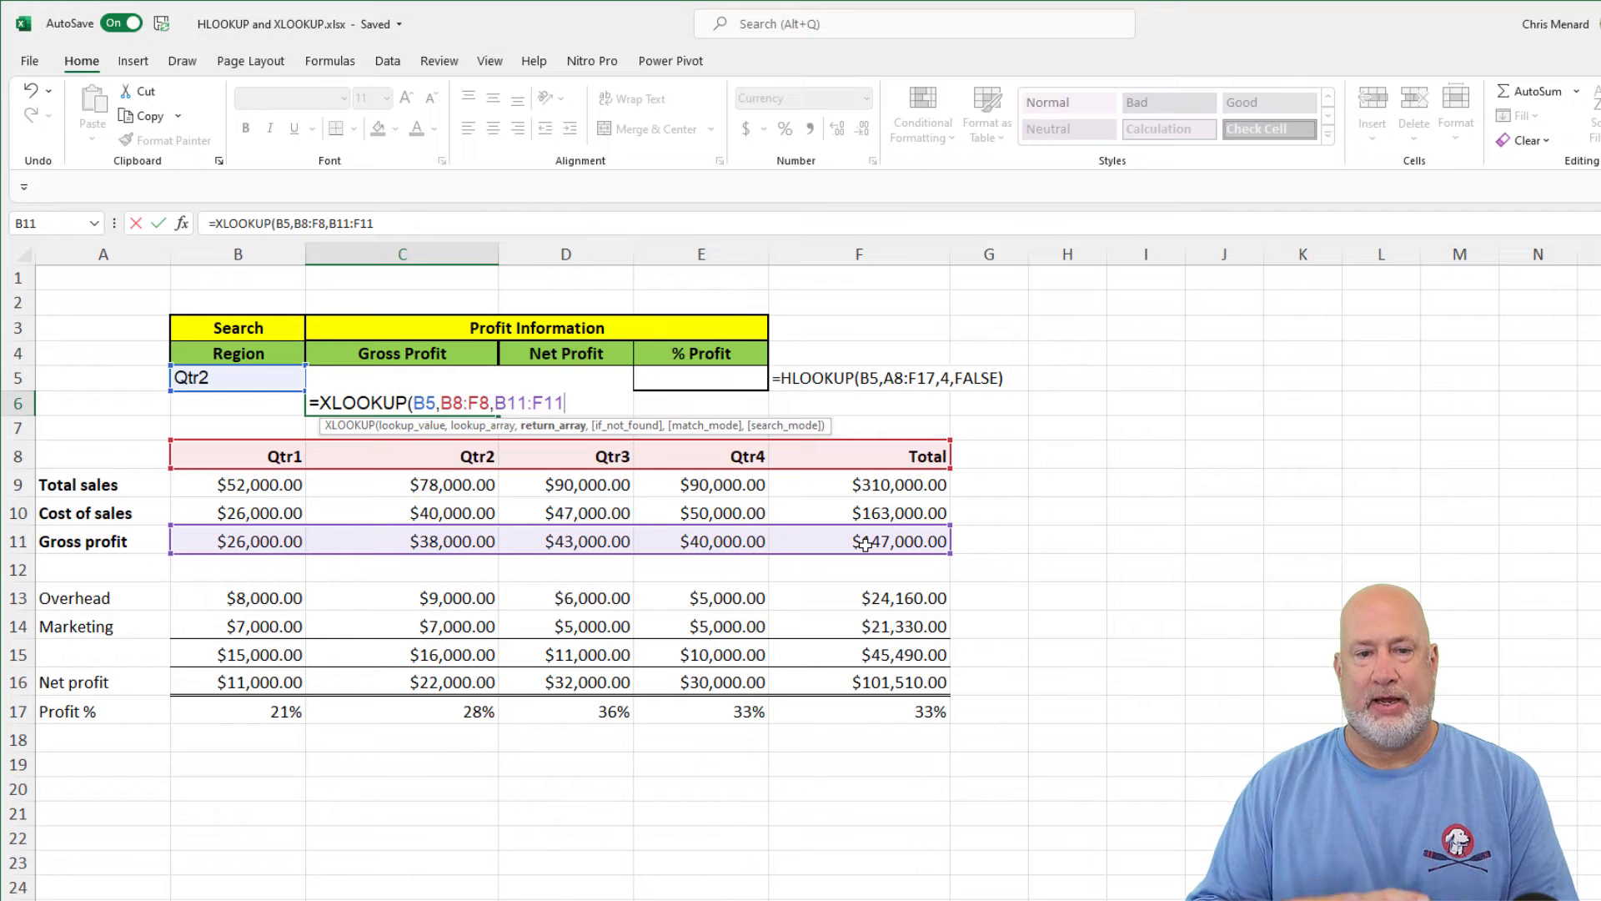
type(",")
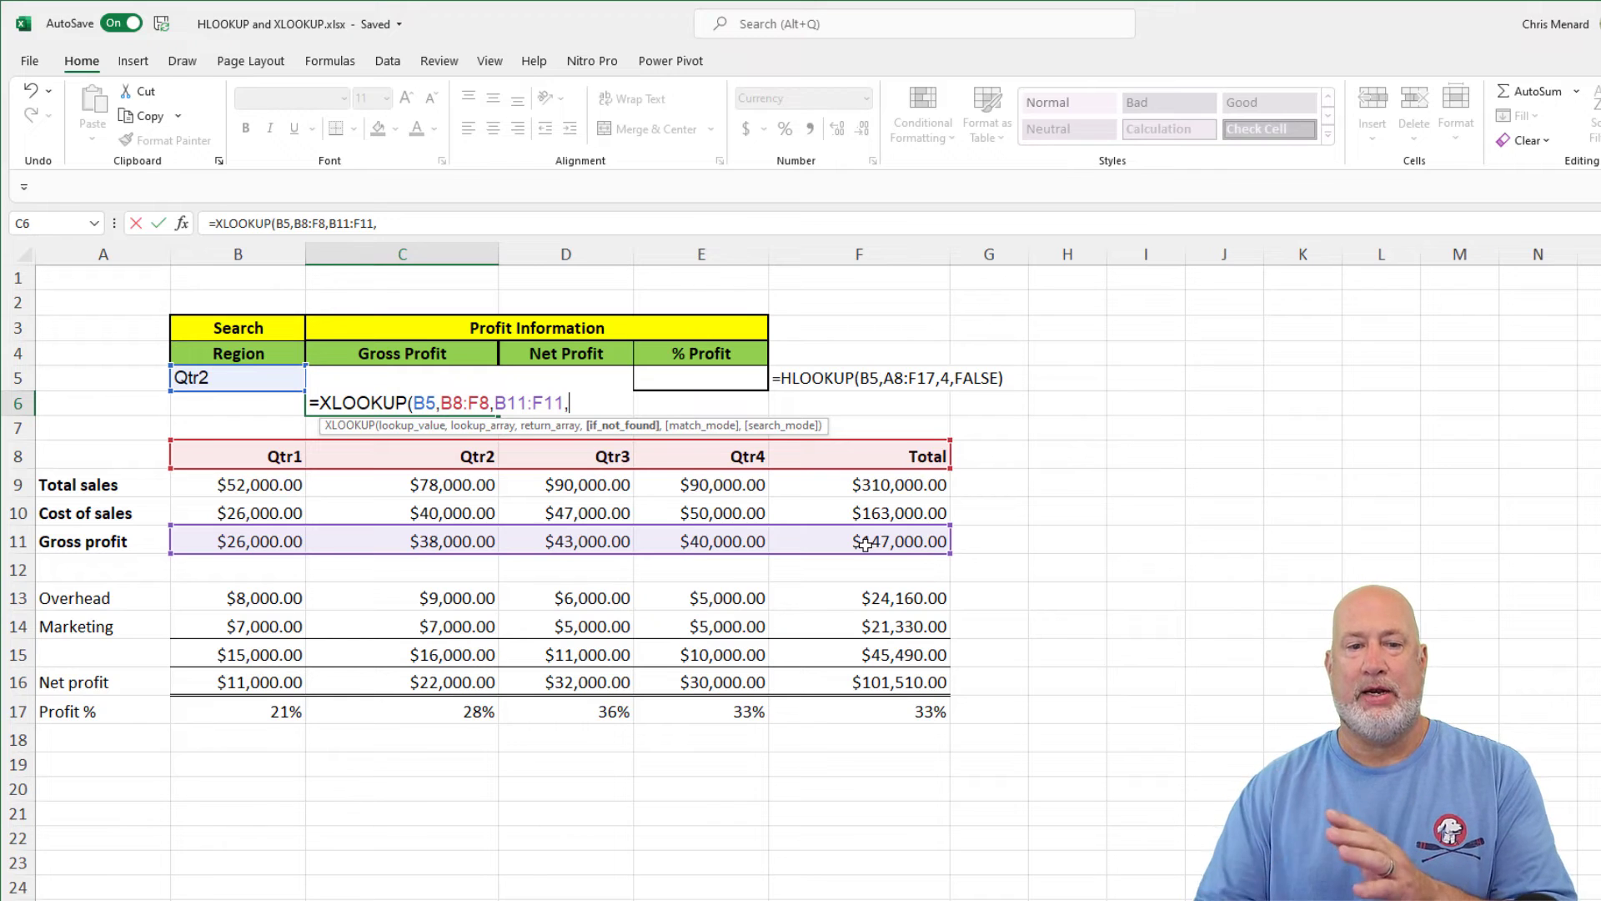
key("BackSpace")
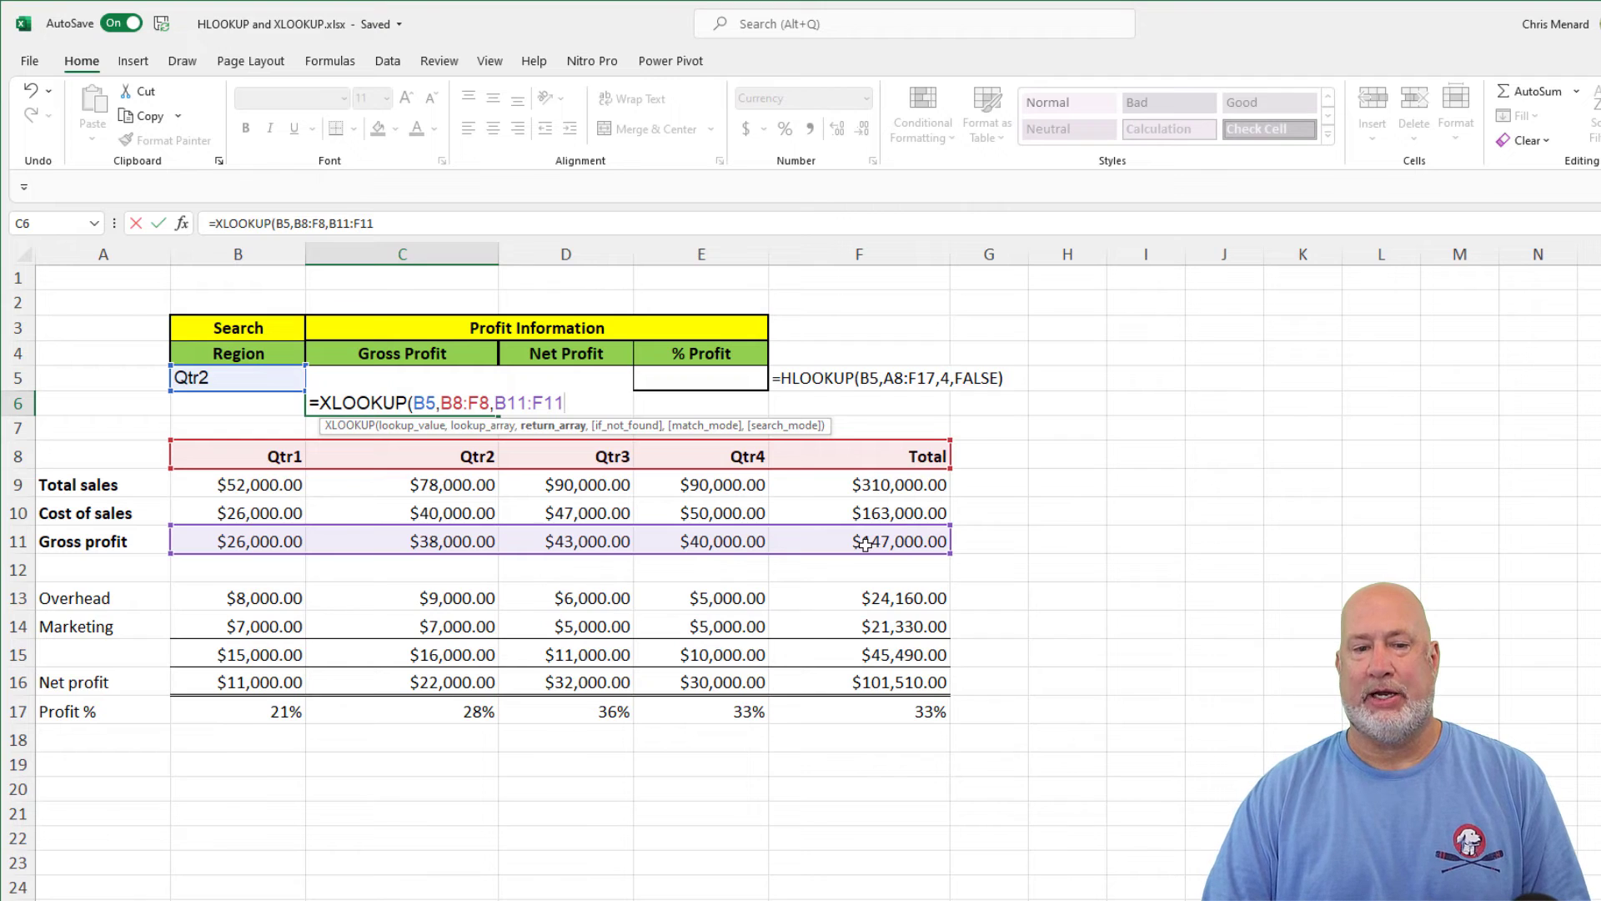
key("Return")
key("Up")
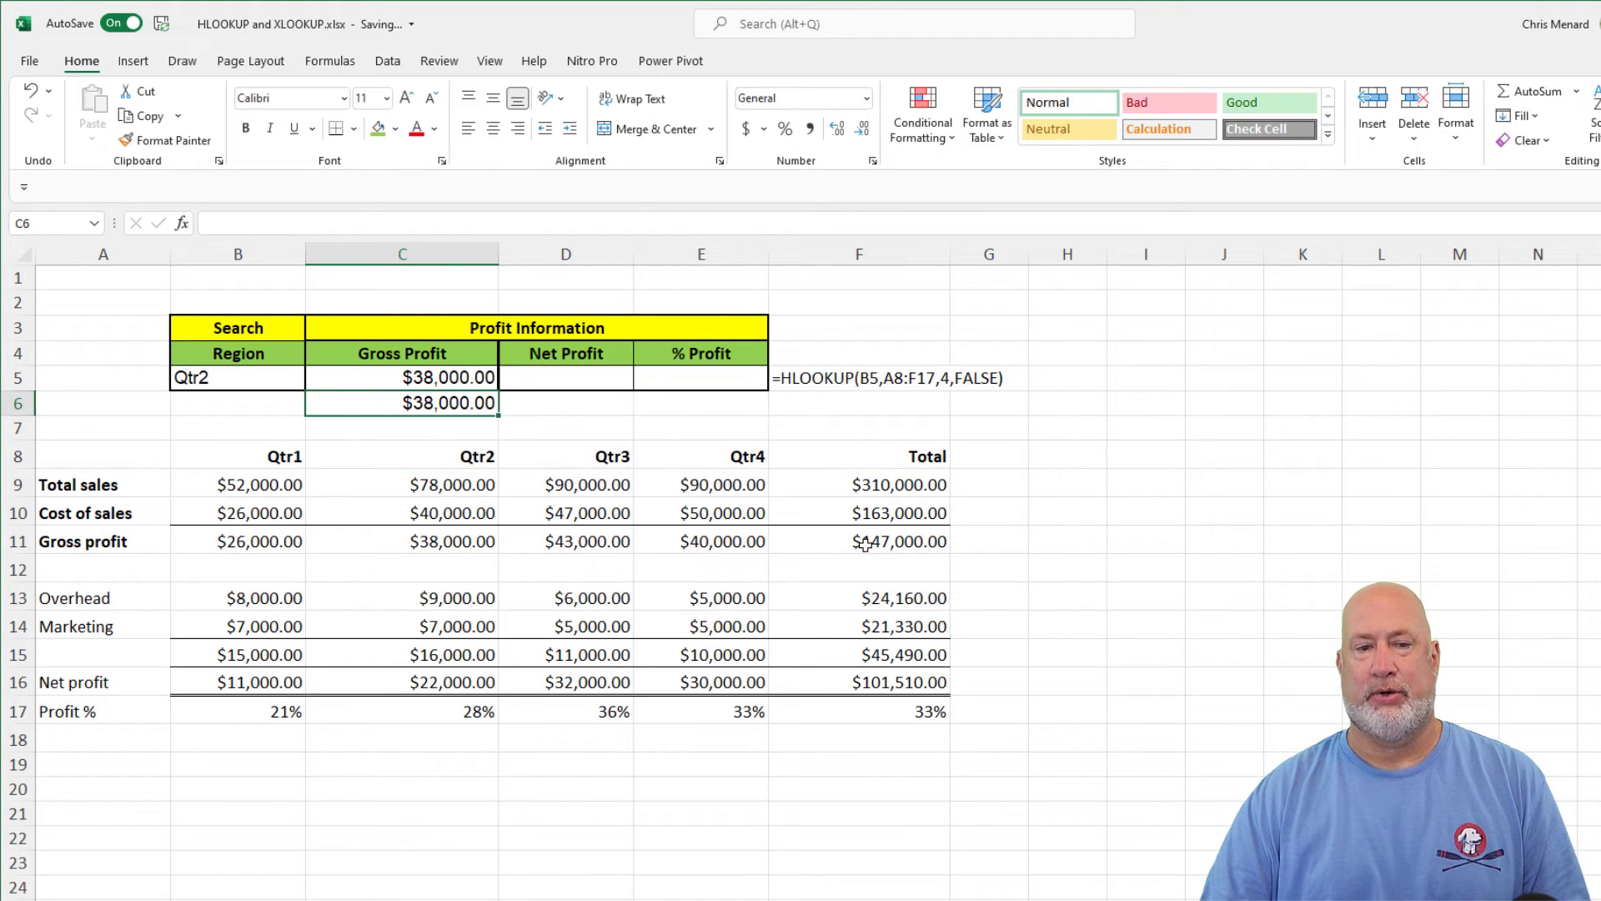
- Copy the FORMULATEXT formula from F5 down to F6 and widen column F to fit the formula text
left_click(282, 384)
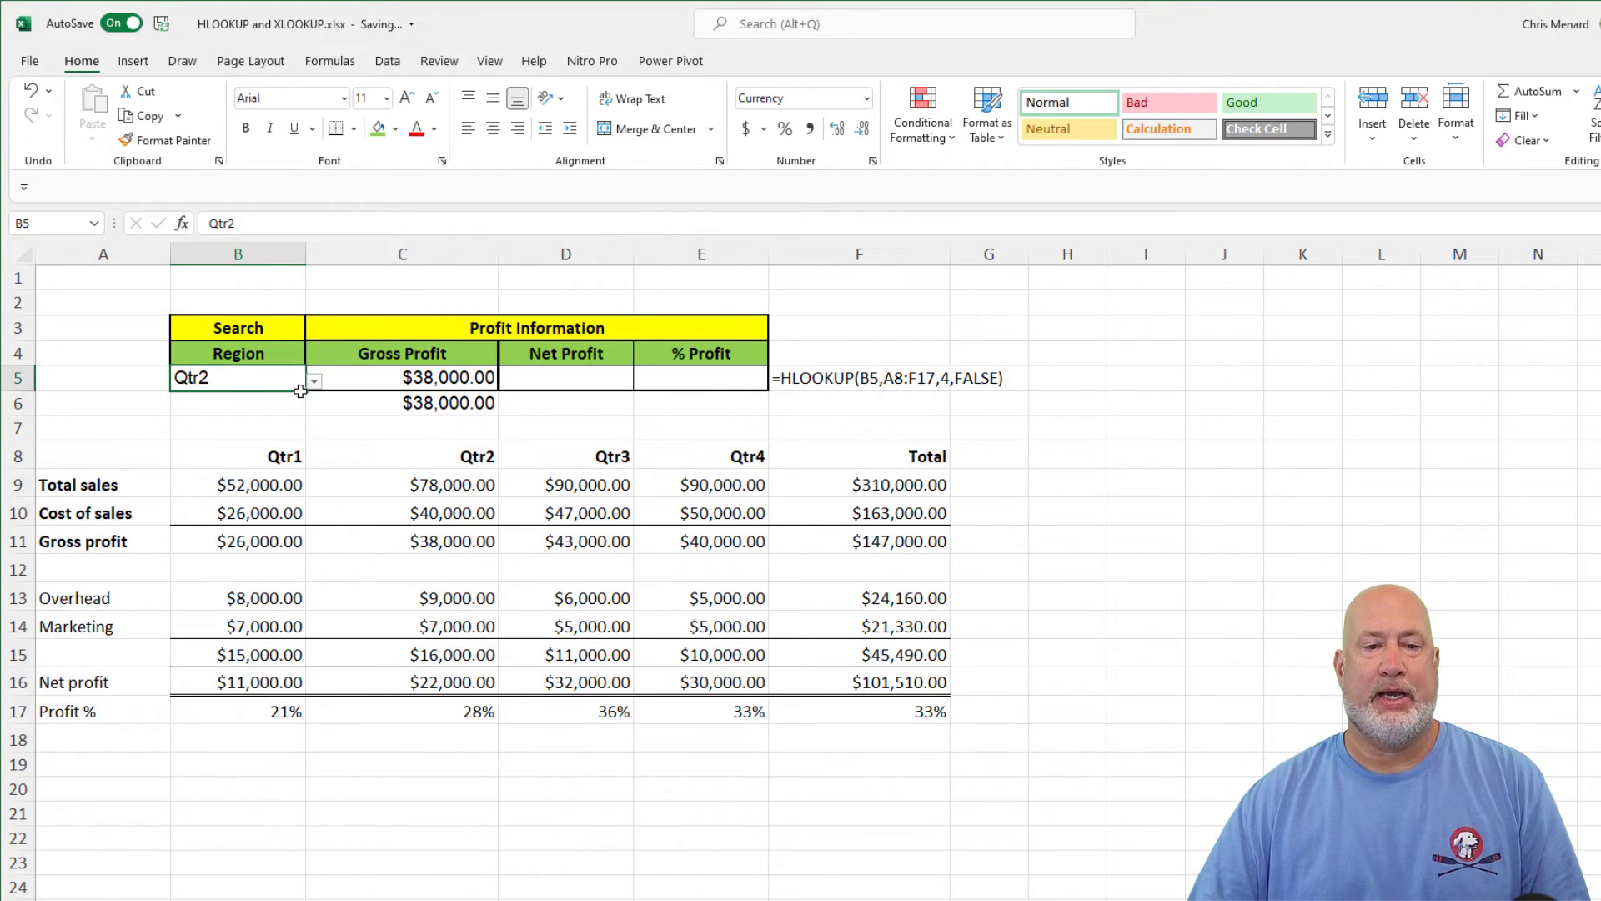
left_click(851, 381)
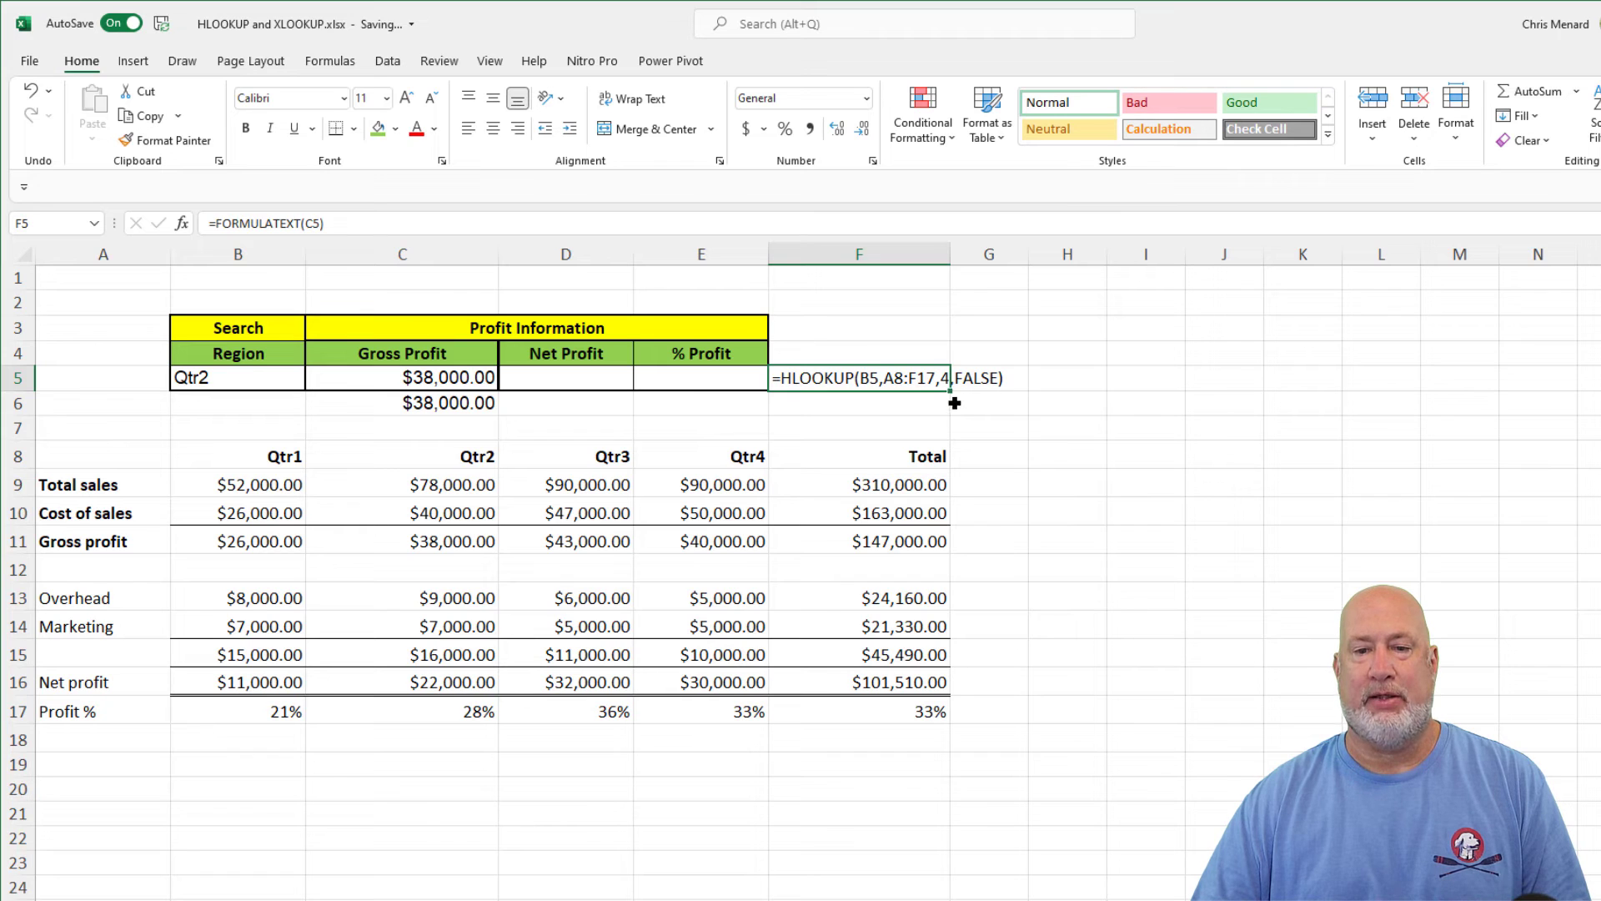
left_click_drag(955, 403, 955, 421)
left_click_drag(950, 254, 1047, 268)
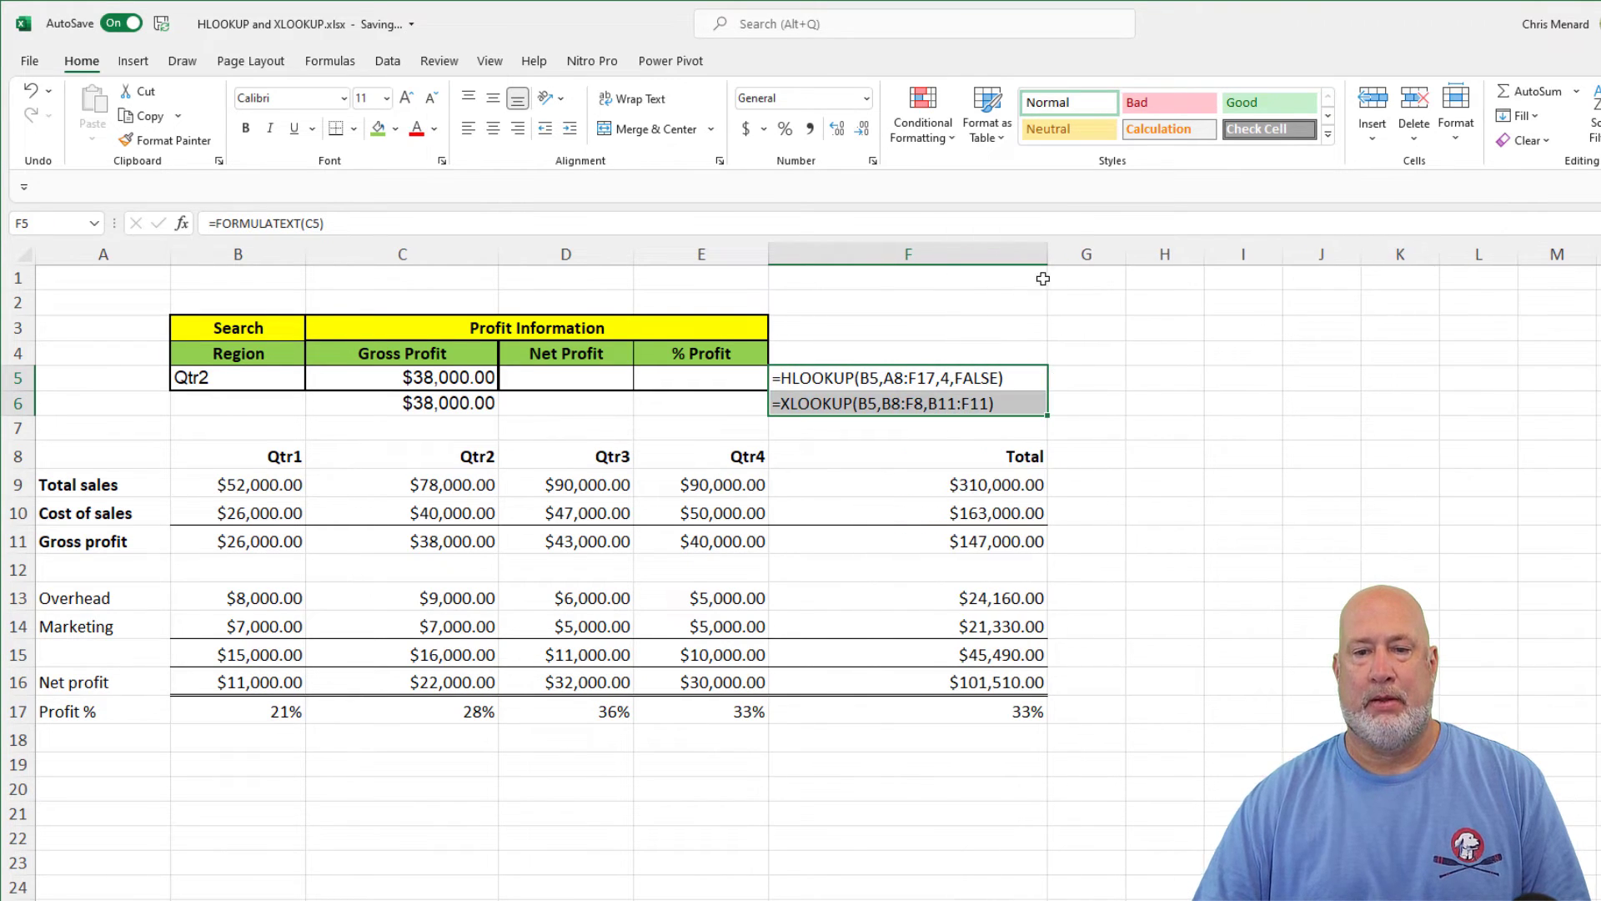
- Set the Region in B5 to Qtr3 and check the XLOOKUP formula in C6
left_click(299, 382)
left_click(314, 380)
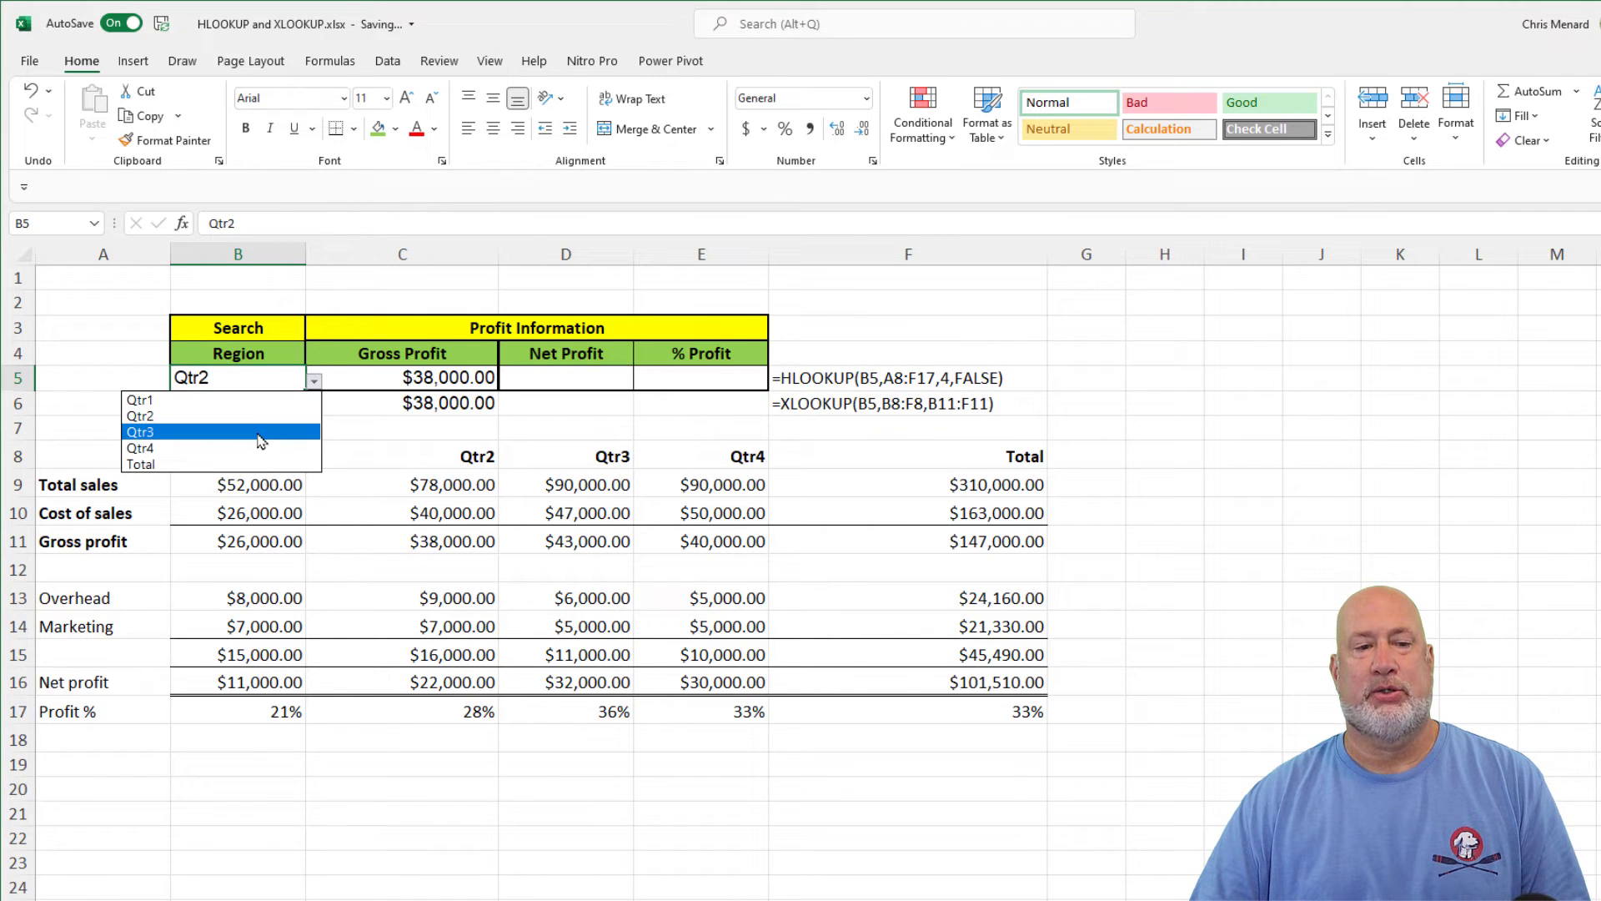
left_click(261, 432)
left_click(376, 411)
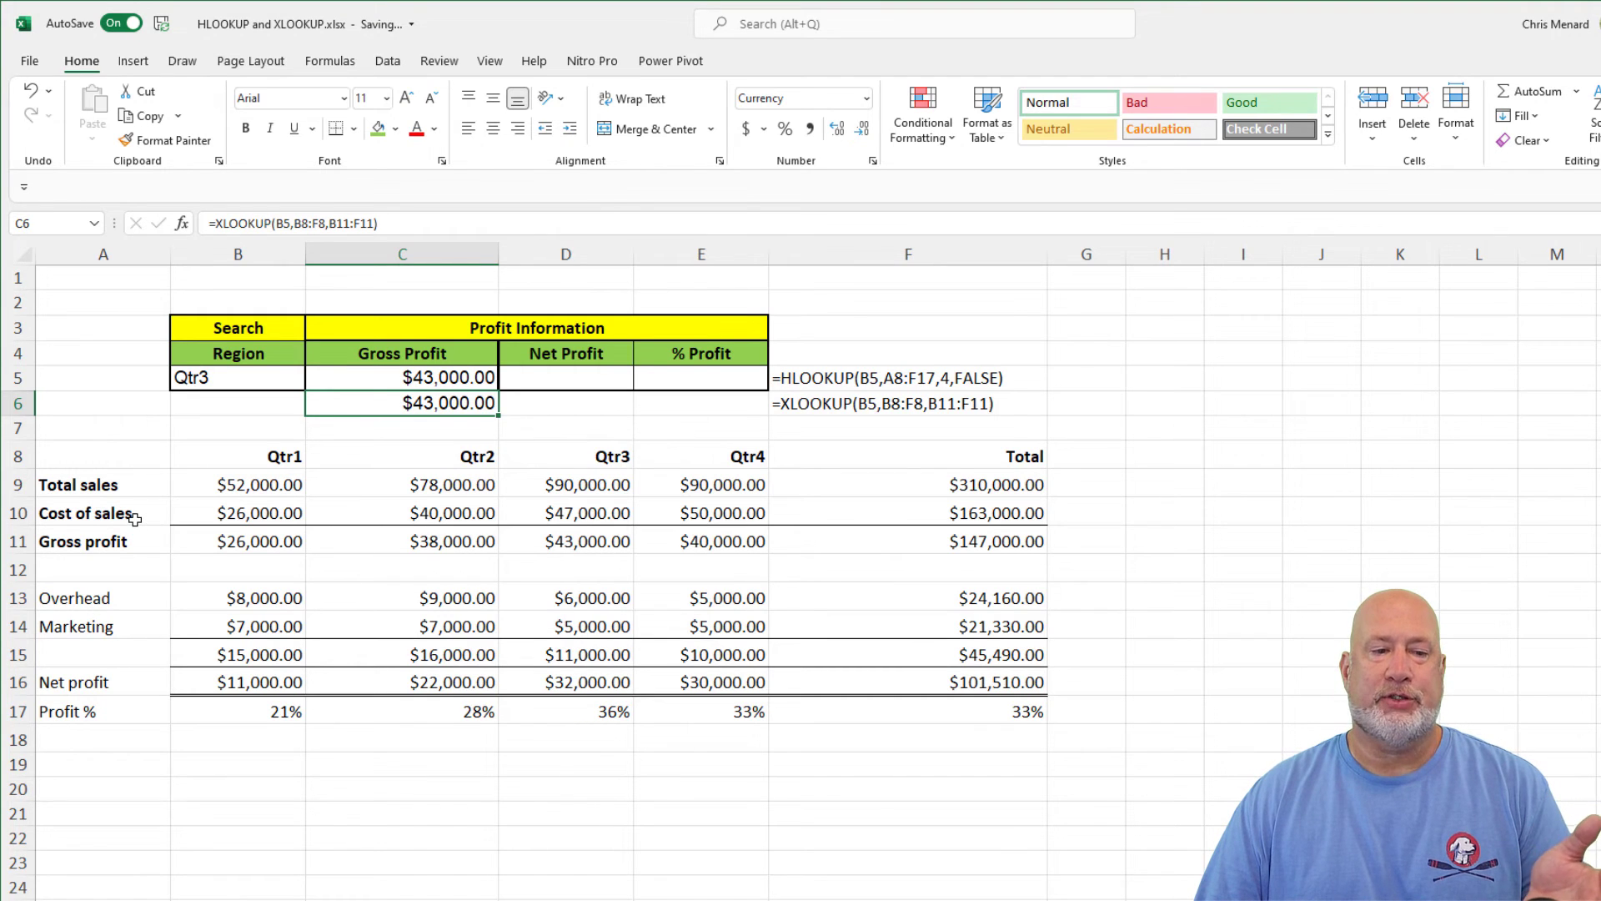
- Insert a blank row above the Cost of sales row
left_click(20, 512)
right_click(20, 512)
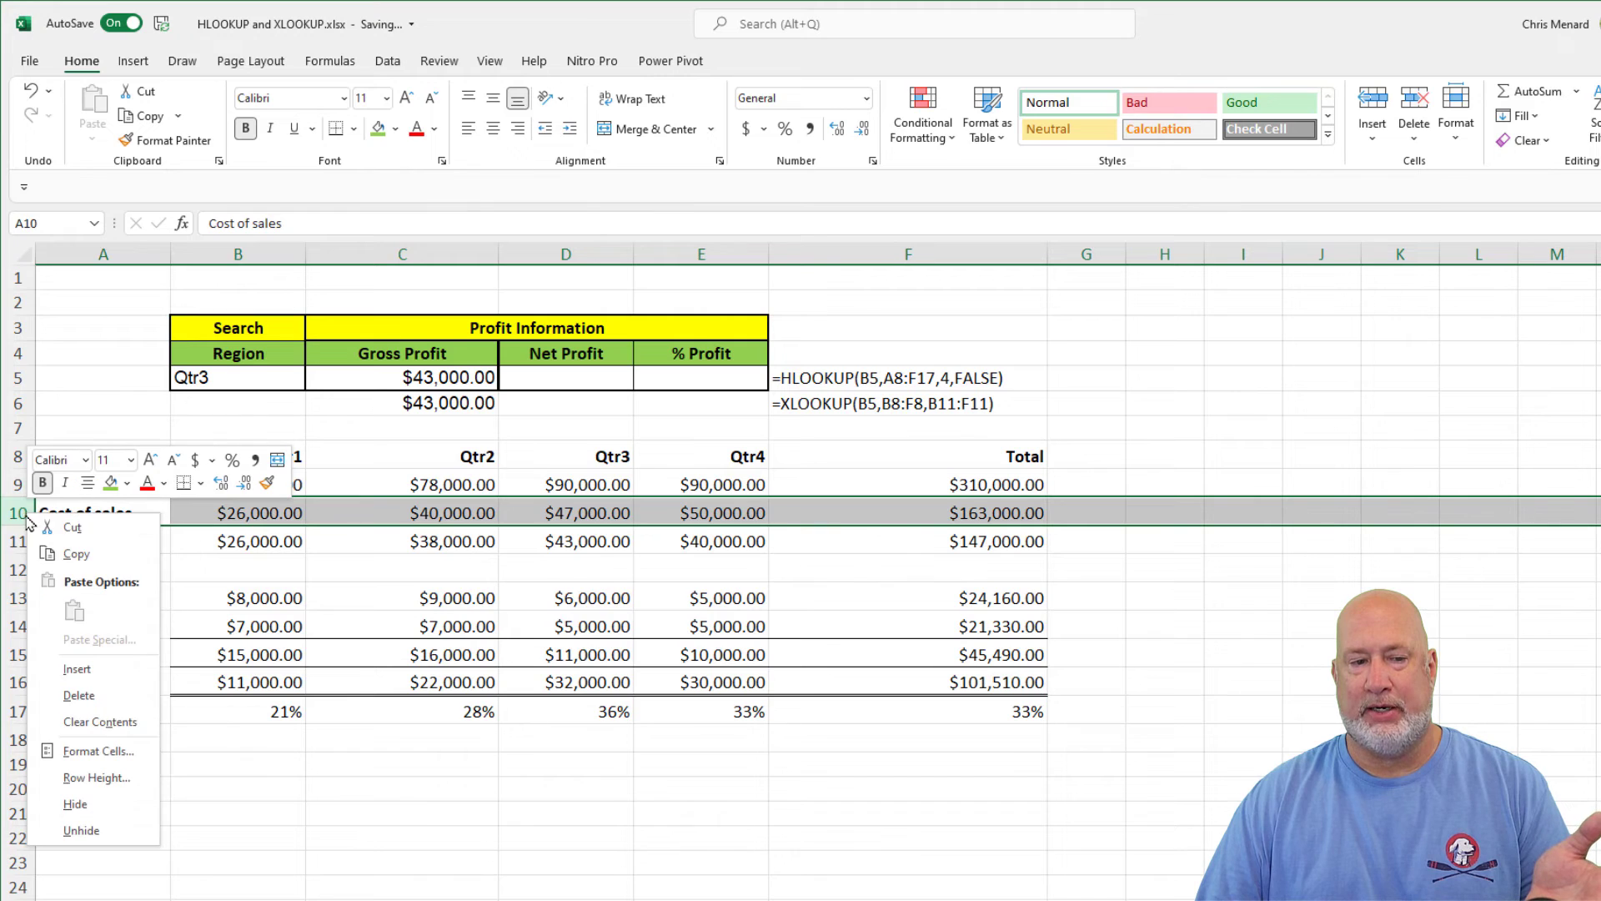
left_click(81, 672)
- Compare the Gross profit row's quarterly values with the HLOOKUP in C5 and the XLOOKUP in C6
left_click(223, 572)
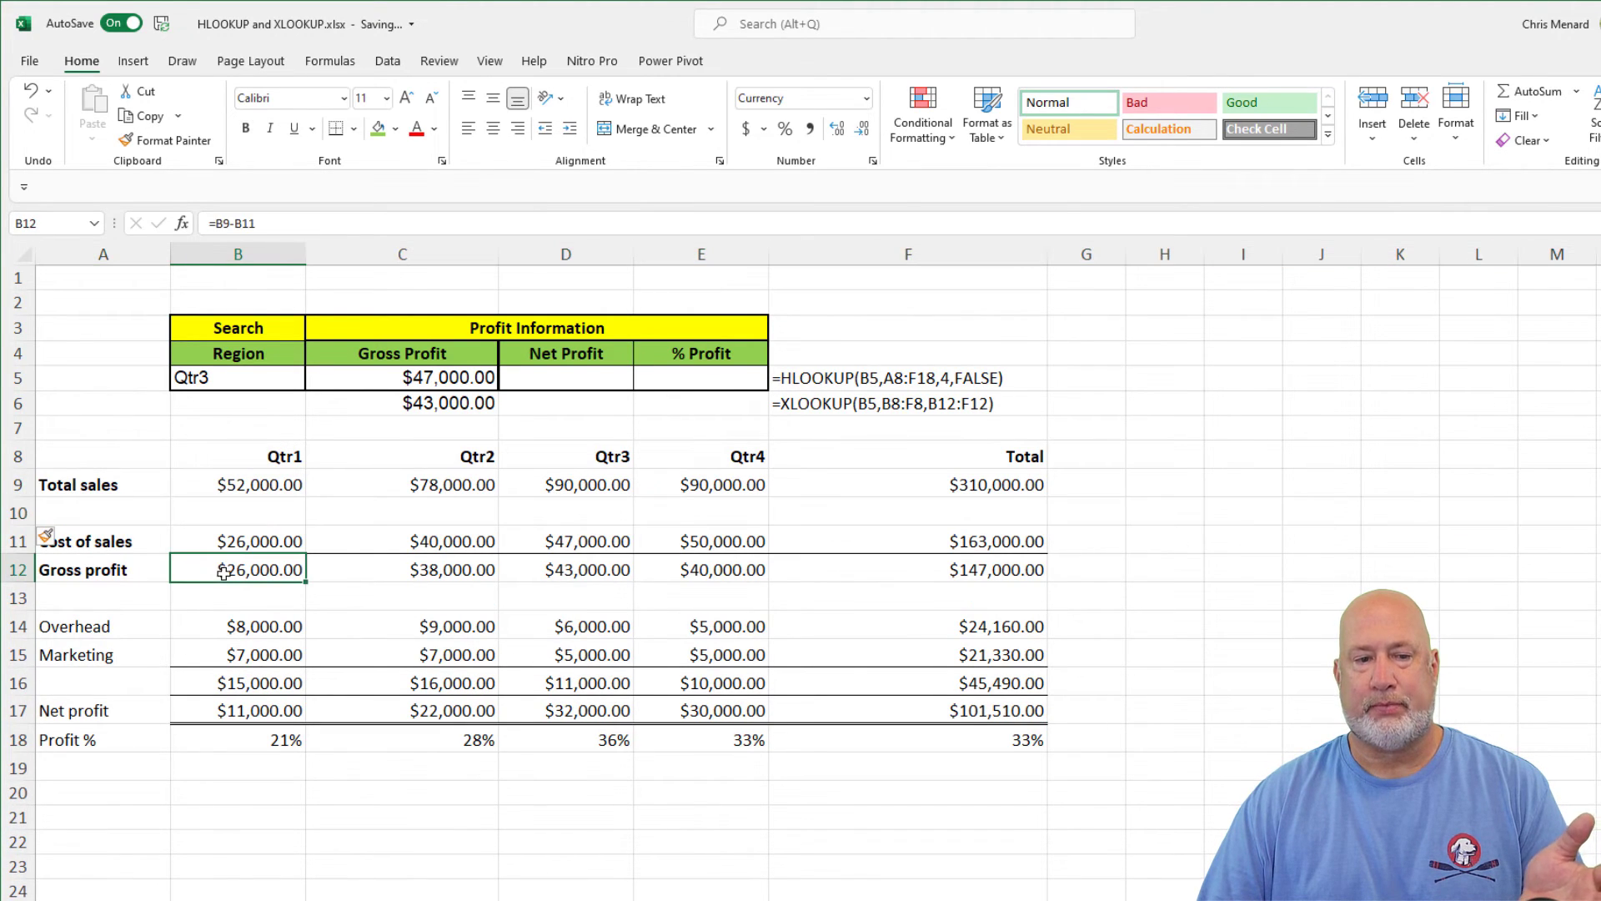
left_click(406, 564)
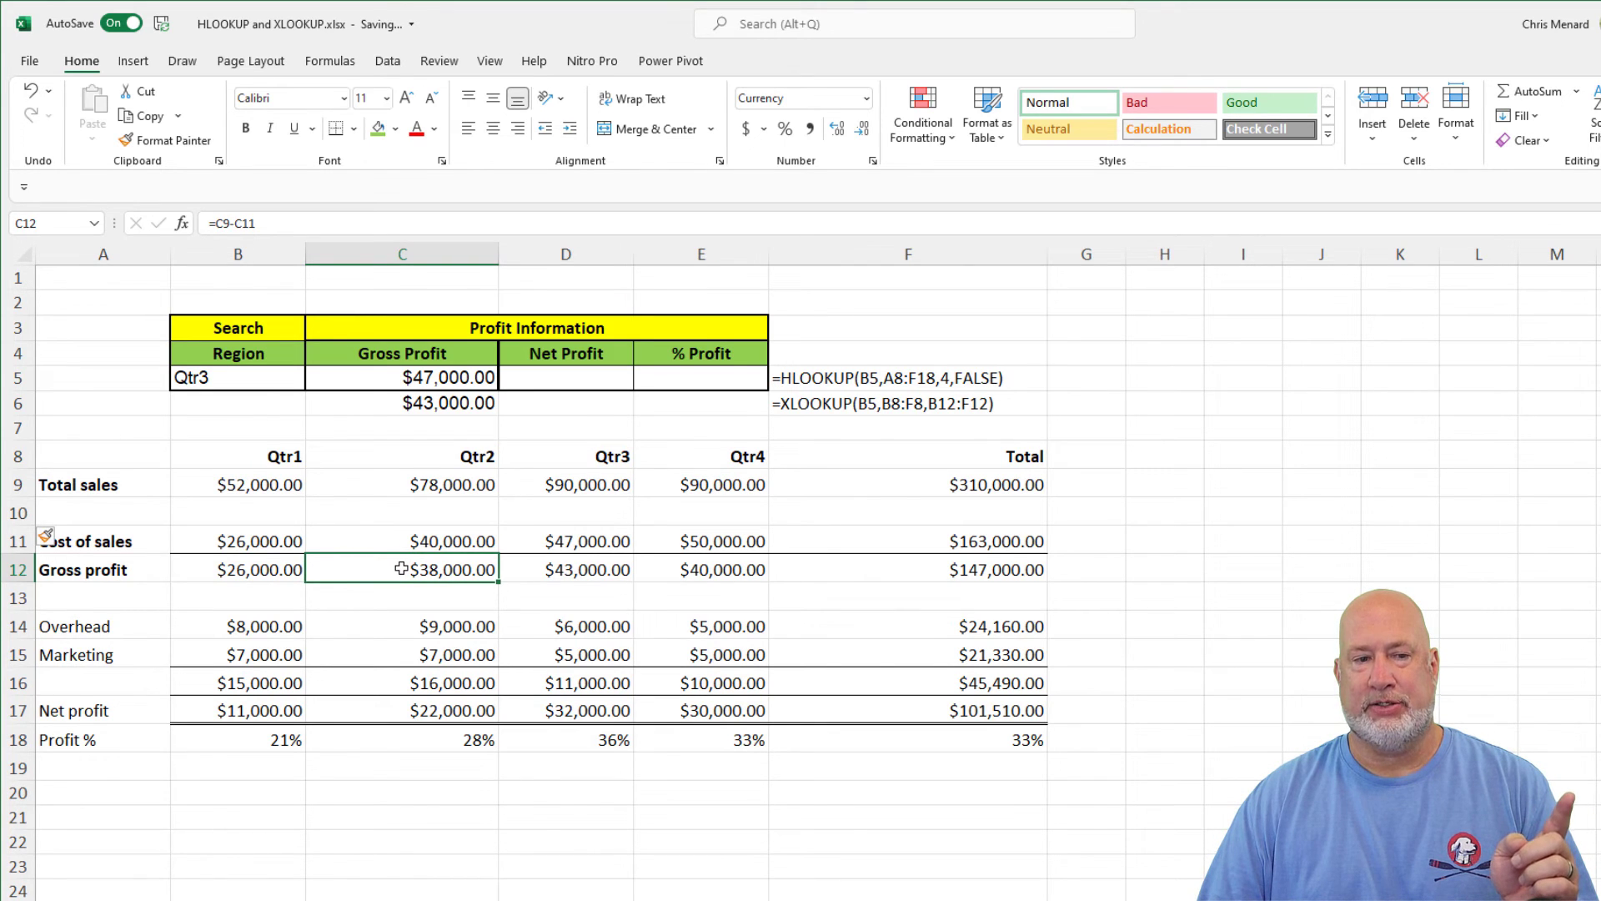
left_click(534, 570)
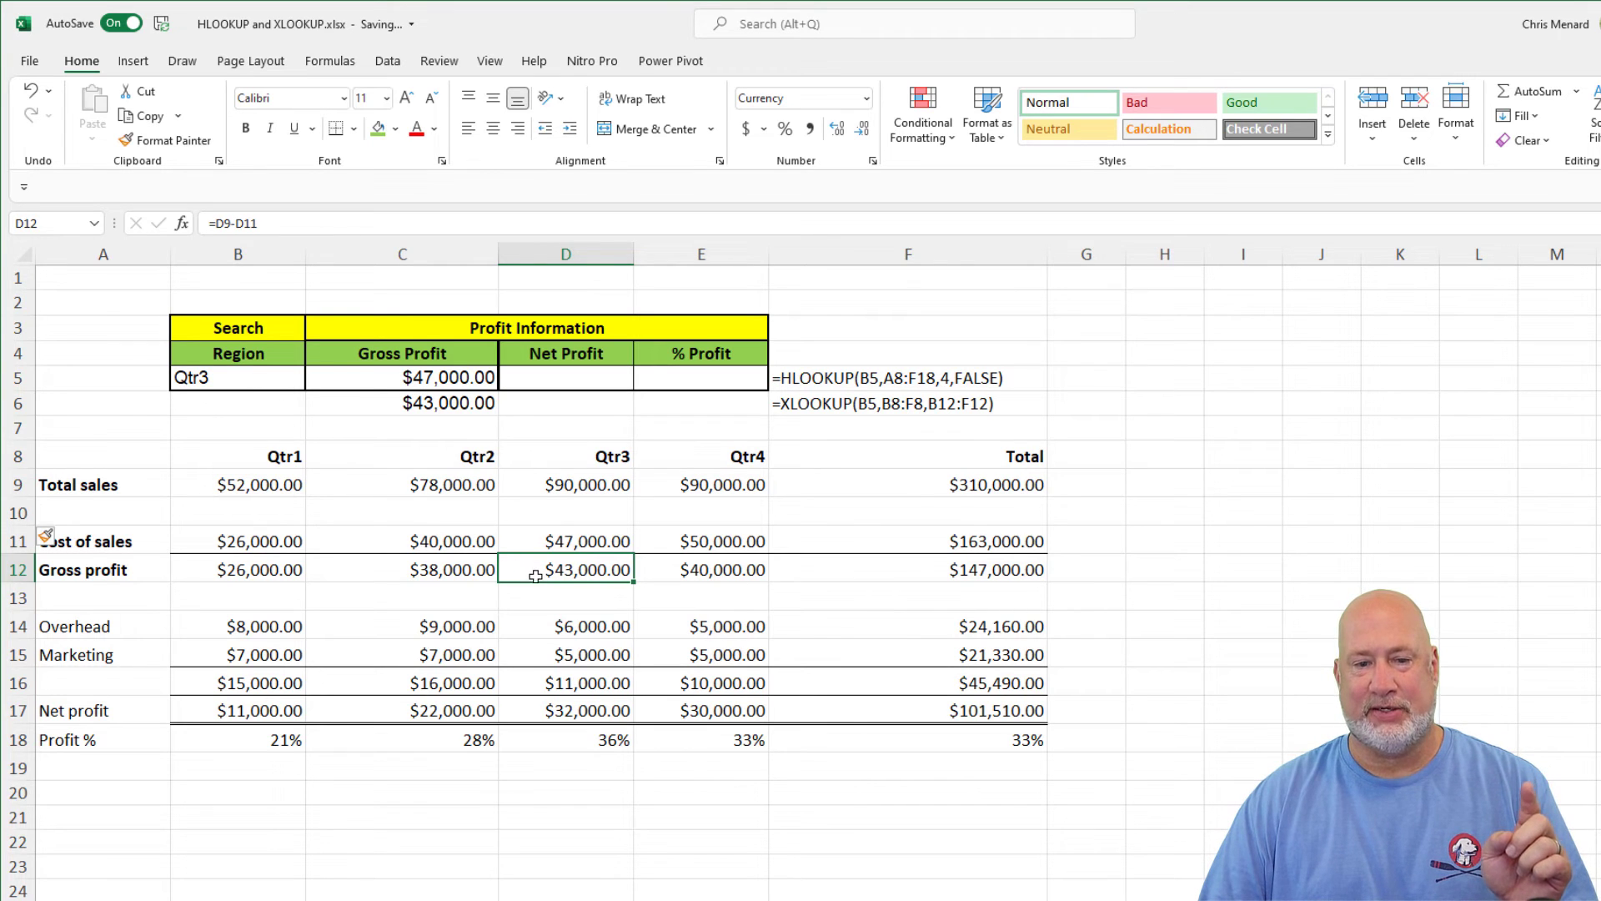
left_click(398, 380)
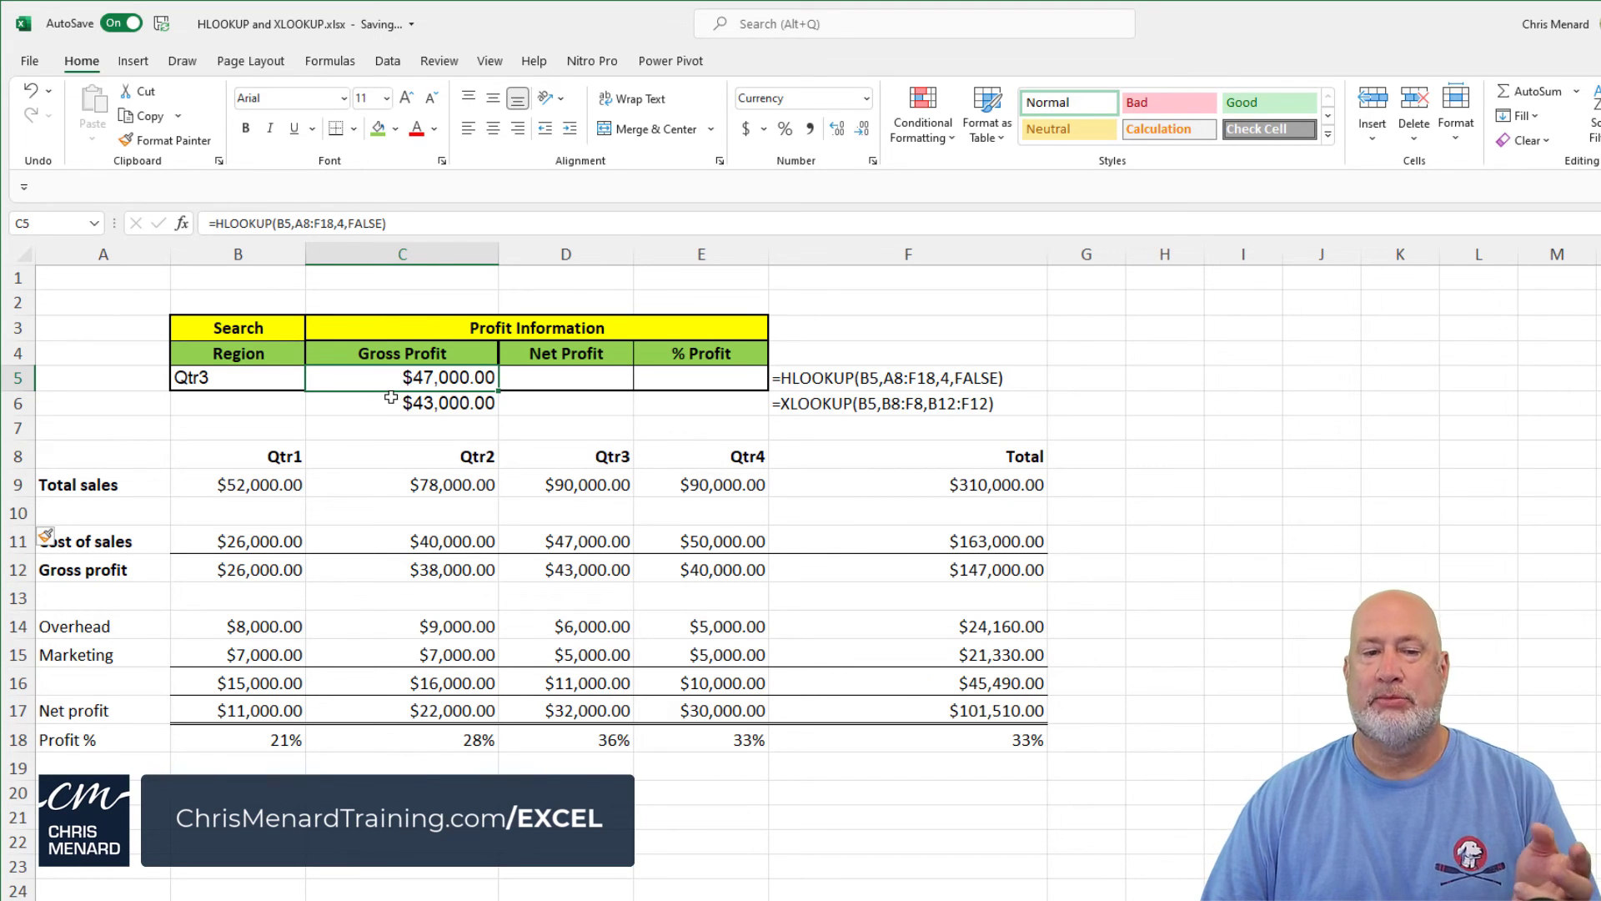
left_click(393, 403)
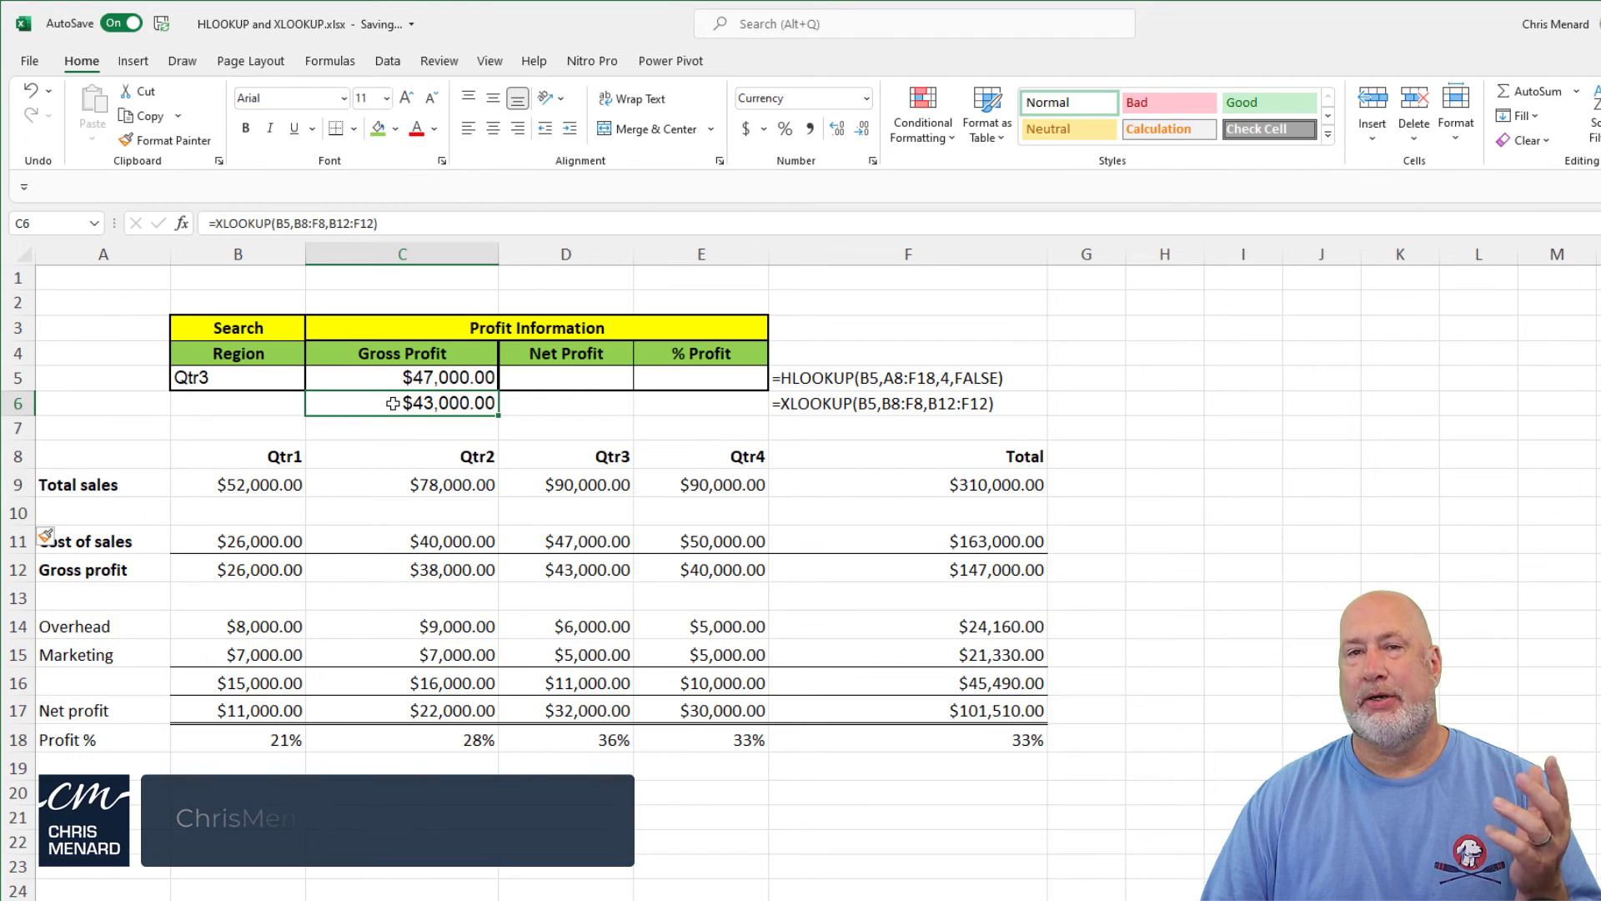